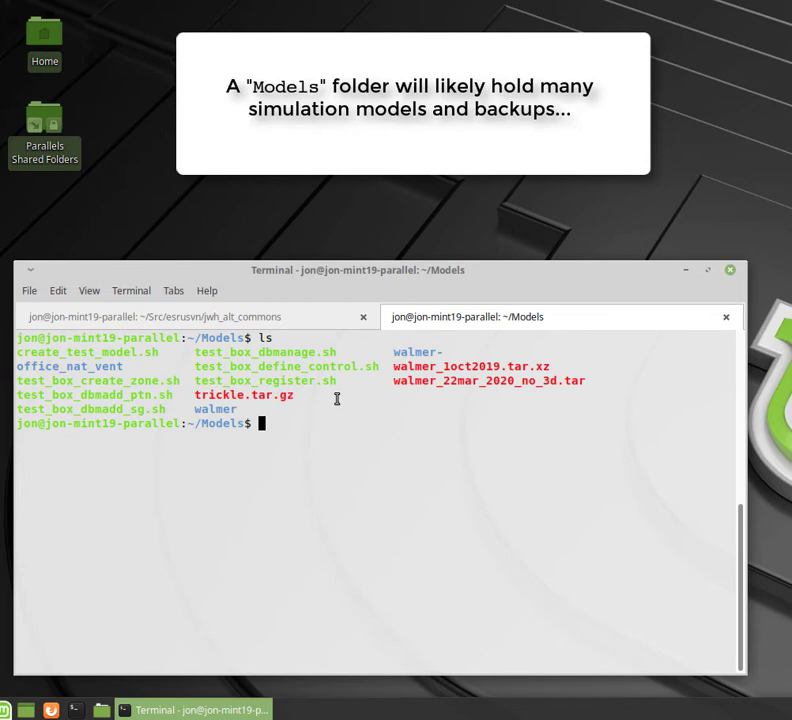
# Launch the ESP-r Project Manager with the prj command and create a new model with the root name Surgery
pyautogui.write('prj')
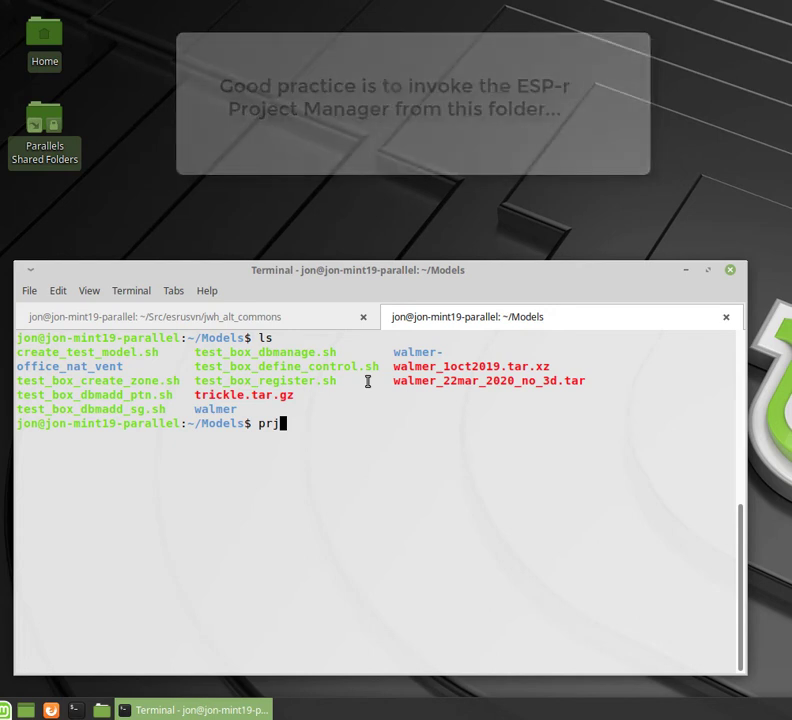
pyautogui.press('Return')
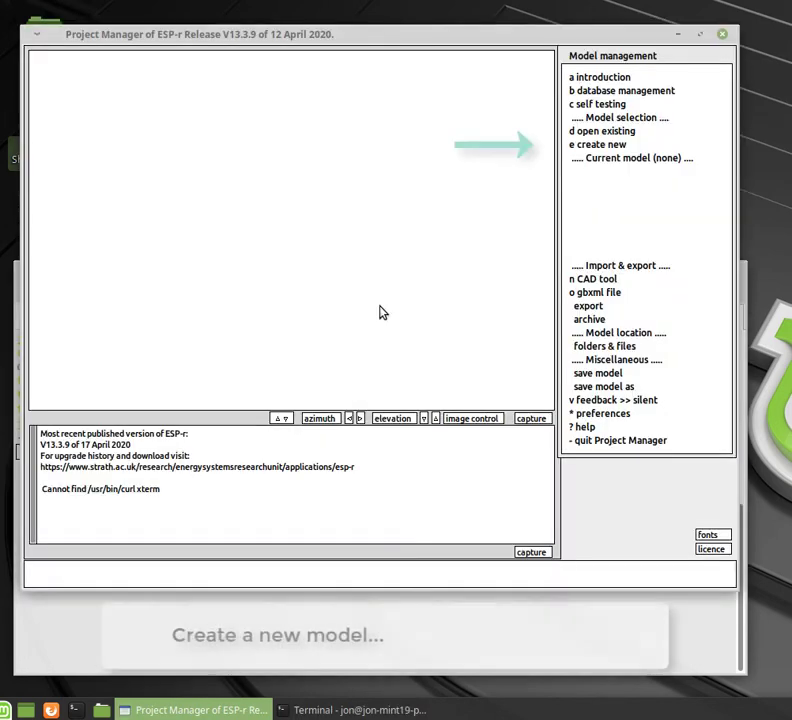
pyautogui.click(591, 146)
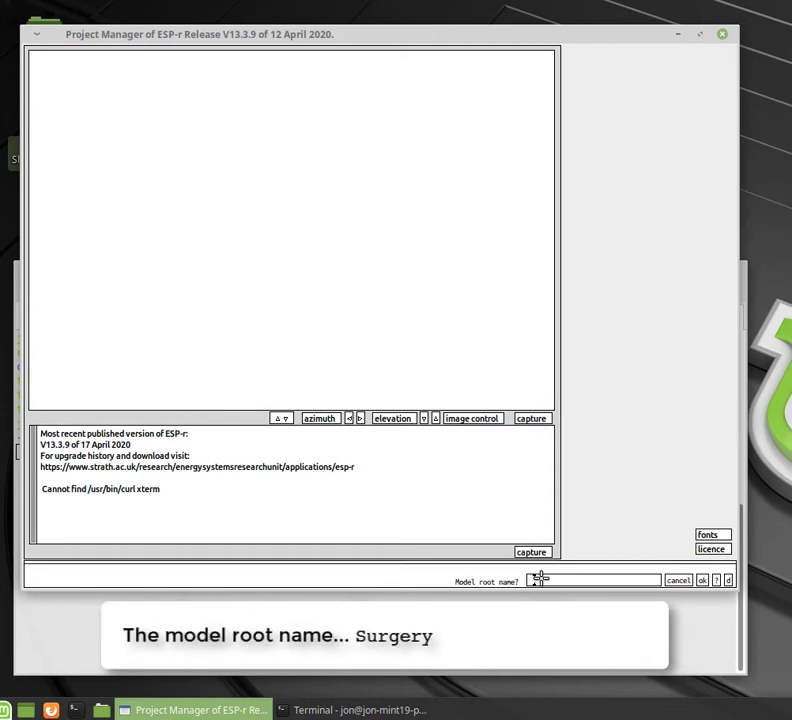
pyautogui.write('Surgery')
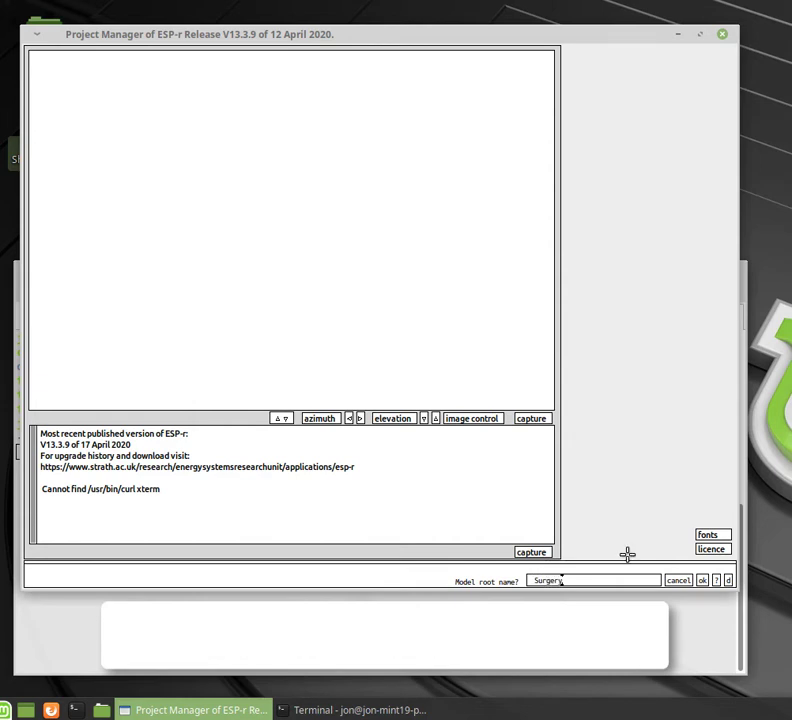
pyautogui.click(703, 580)
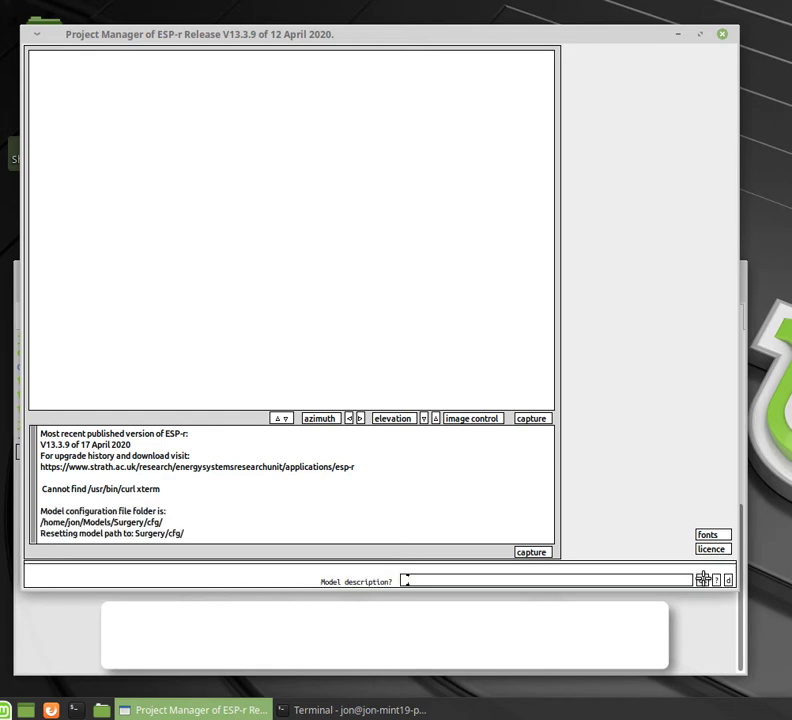
# Enter "A portion of a neighborhood medical complex" as the model description
pyautogui.write('A portion')
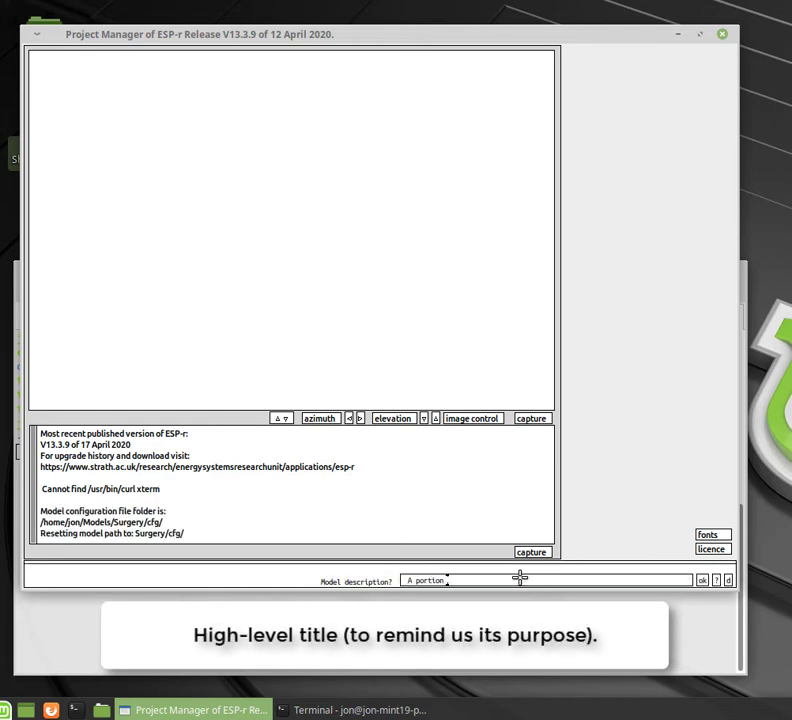
pyautogui.write(' of a neighborhood medical complex')
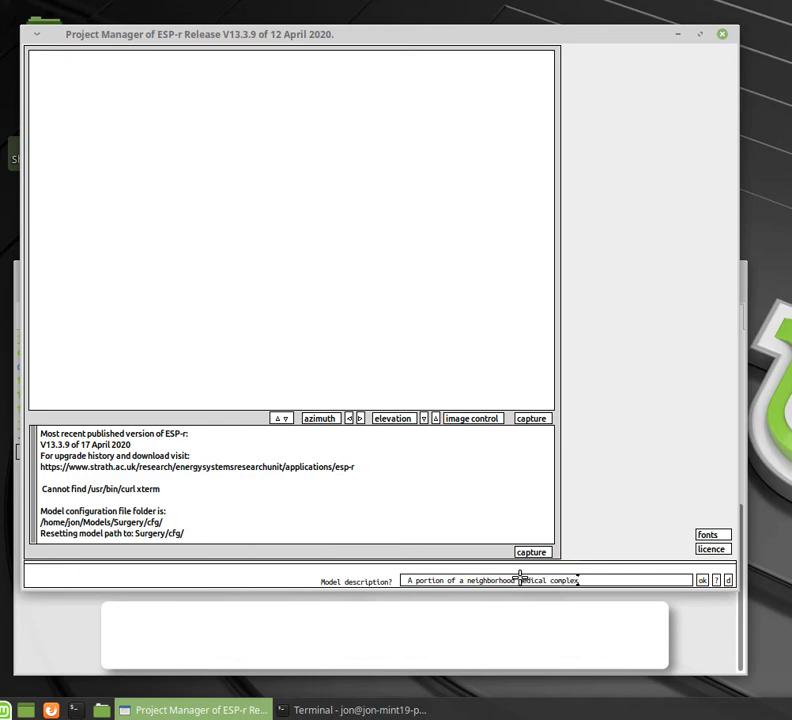
pyautogui.click(701, 580)
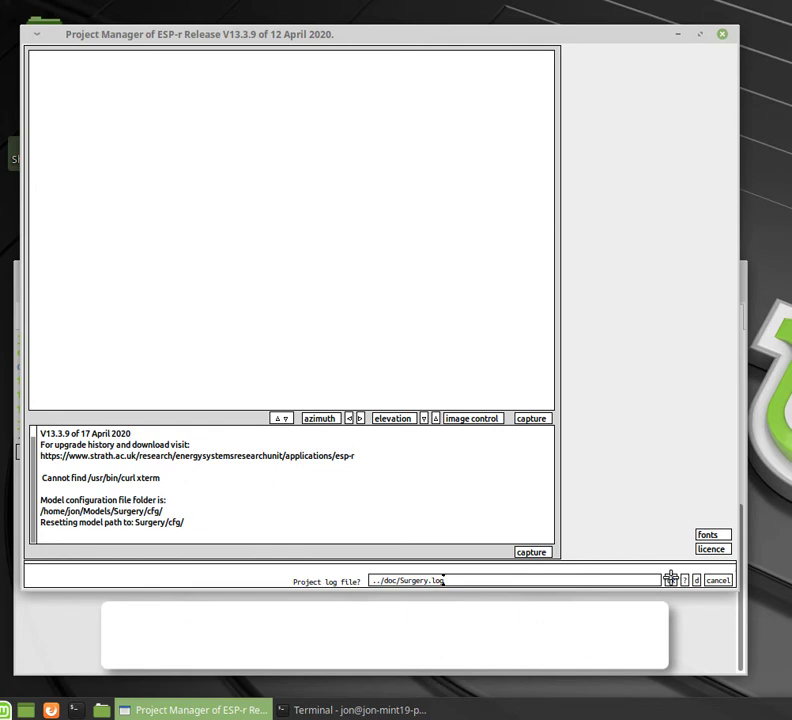
# Accept ../doc/Surgery.log as the project log file and add the note "For training workshop." under Notes
pyautogui.click(670, 579)
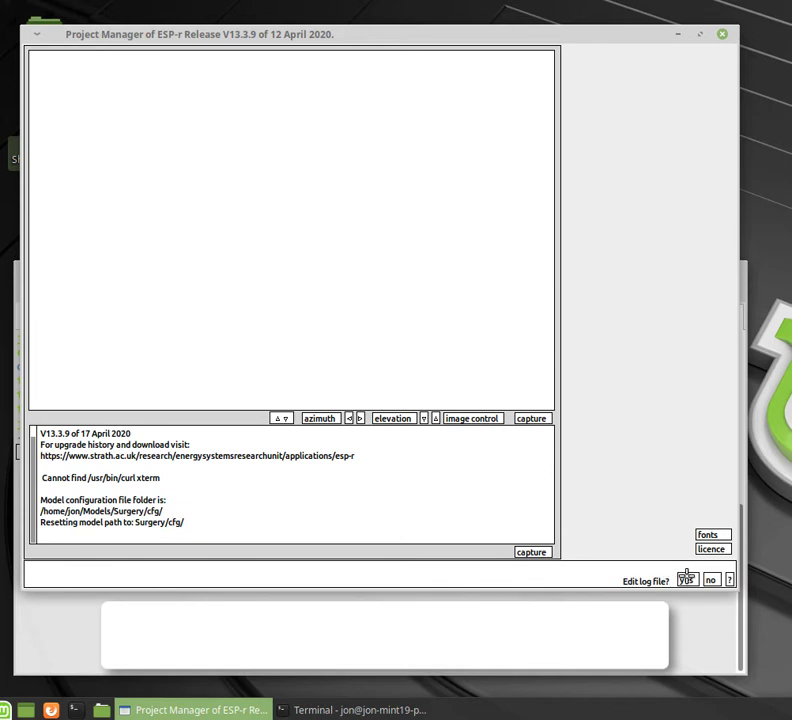
pyautogui.click(686, 578)
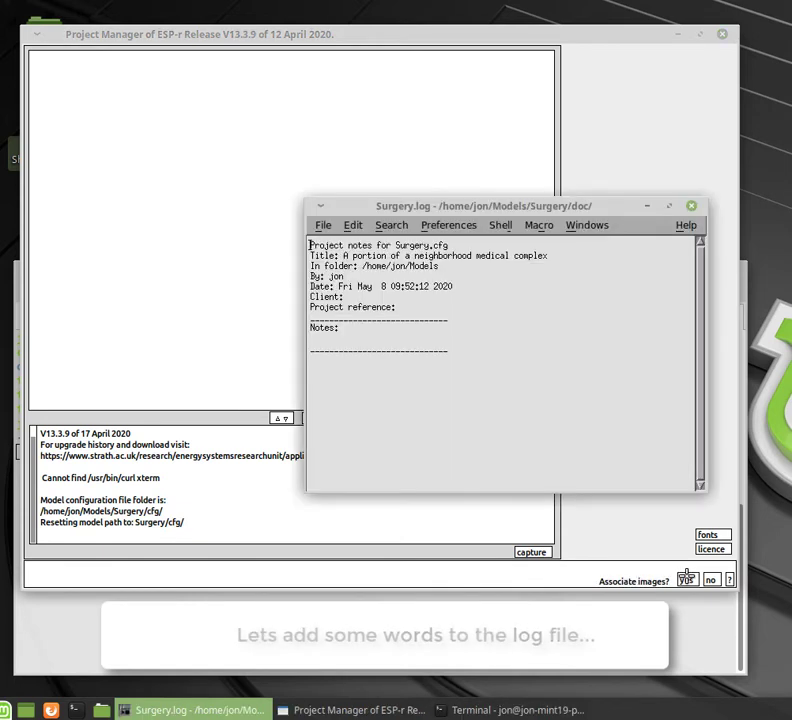
pyautogui.click(344, 327)
pyautogui.press('Return')
pyautogui.press('Return')
pyautogui.write('For training workshop.')
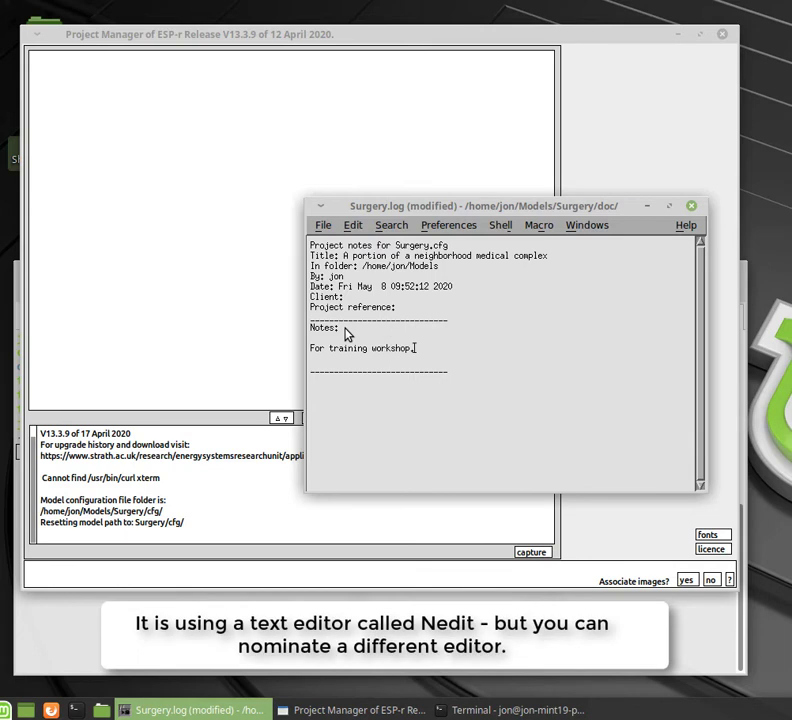
# Save the edited Surgery.log file and exit the text editor
pyautogui.click(322, 227)
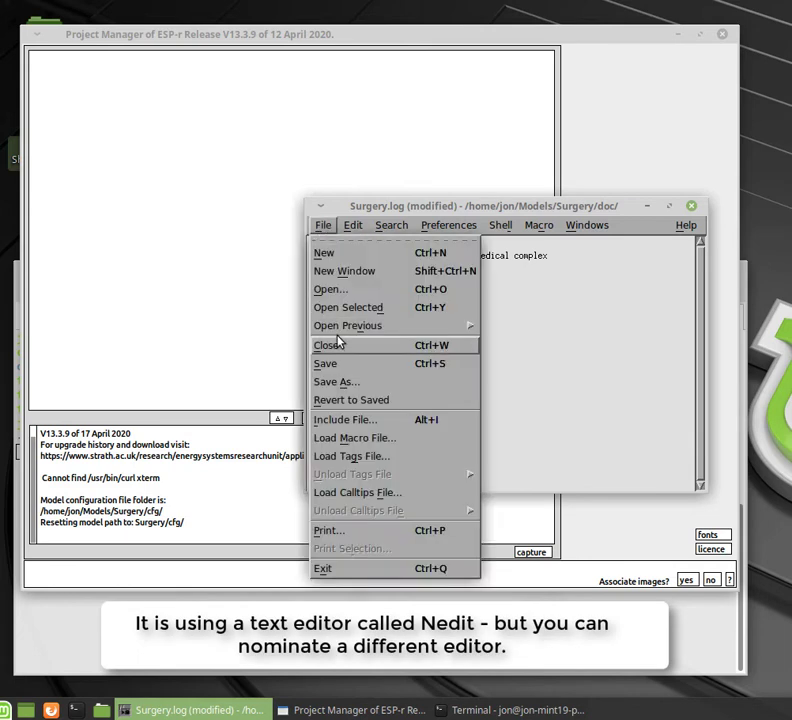
pyautogui.click(332, 364)
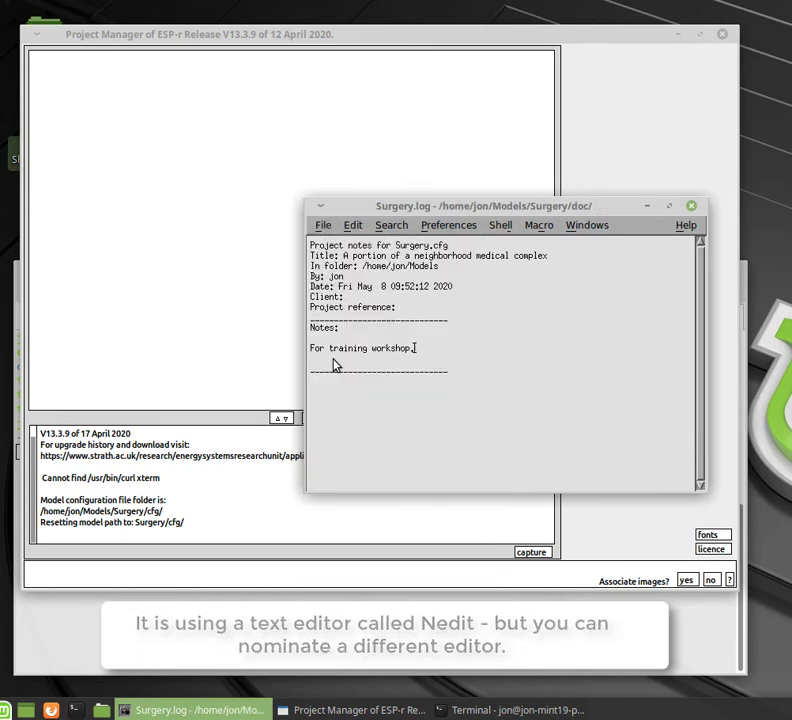
pyautogui.click(325, 226)
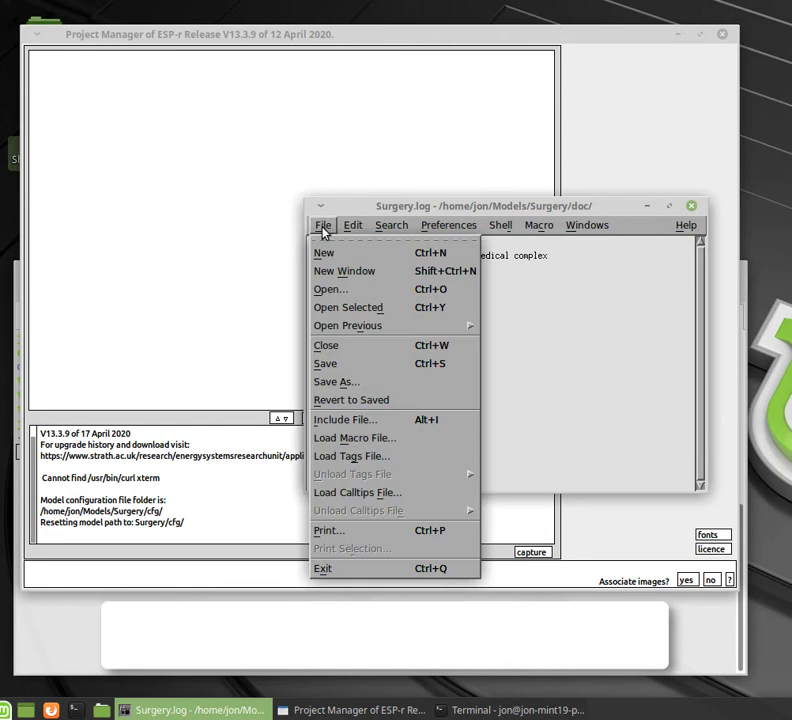
pyautogui.click(330, 567)
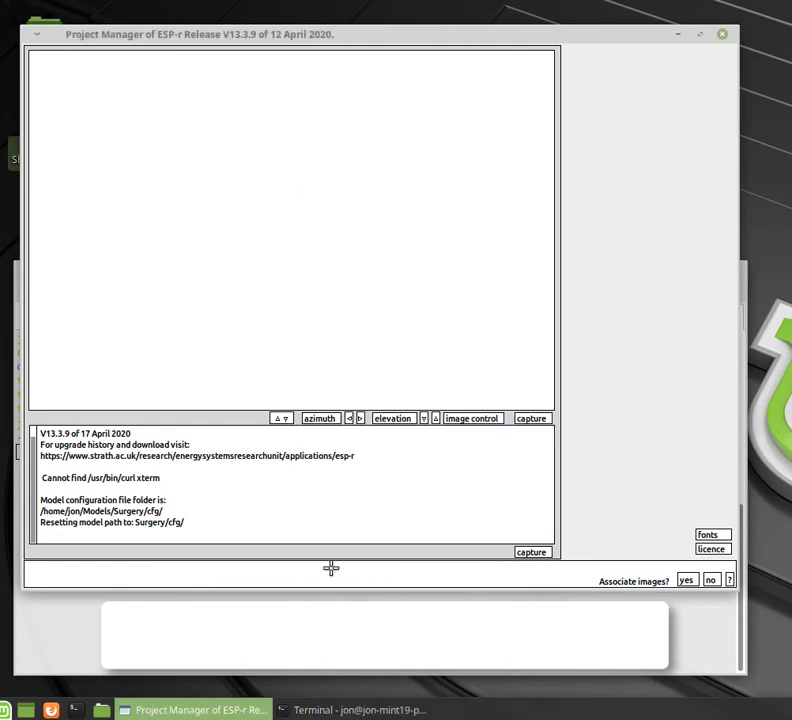
# Decline associating images with the model and set the site latitude to 52.45
pyautogui.click(711, 579)
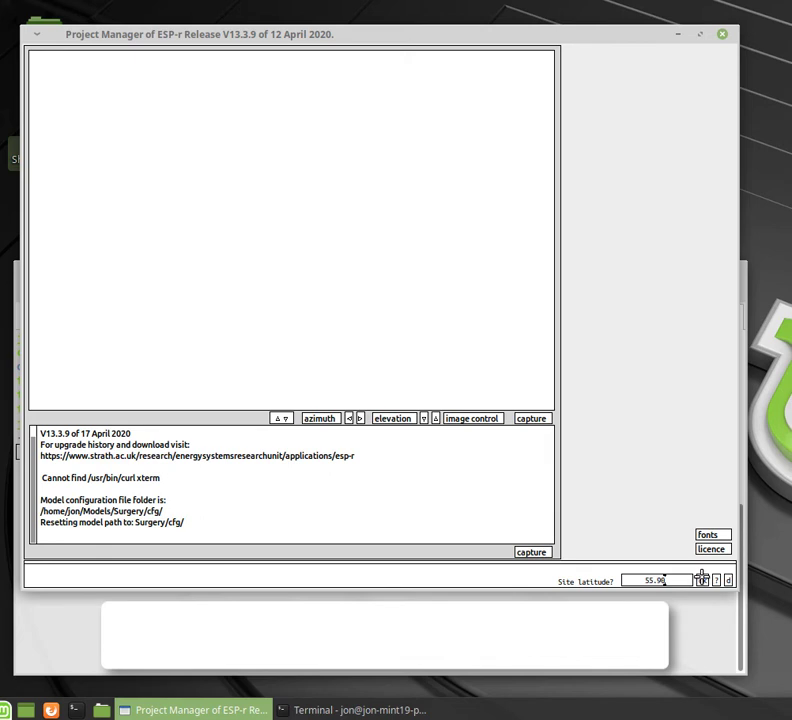
pyautogui.press('BackSpace')
pyautogui.press('BackSpace')
pyautogui.press('BackSpace')
pyautogui.write('.45')
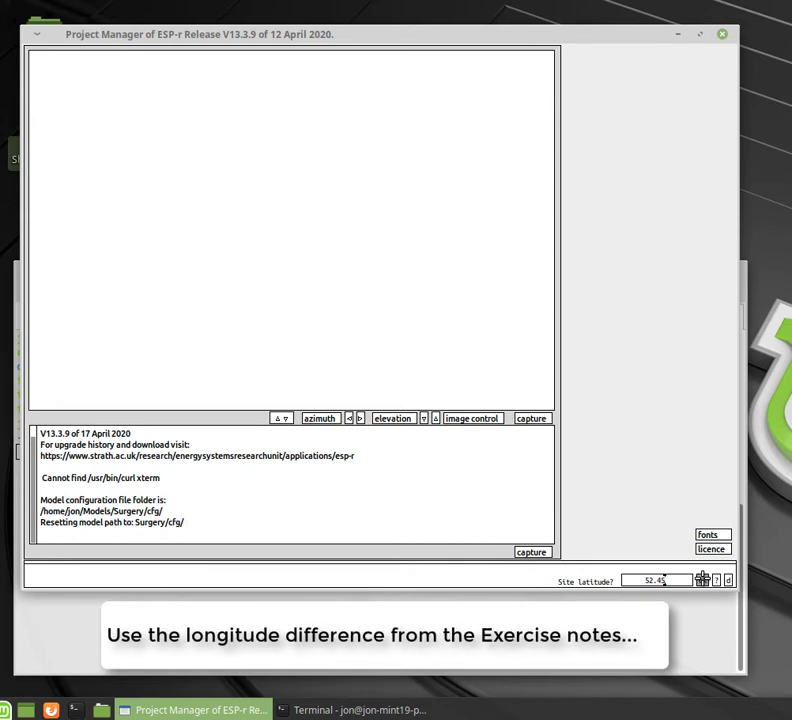
pyautogui.click(703, 579)
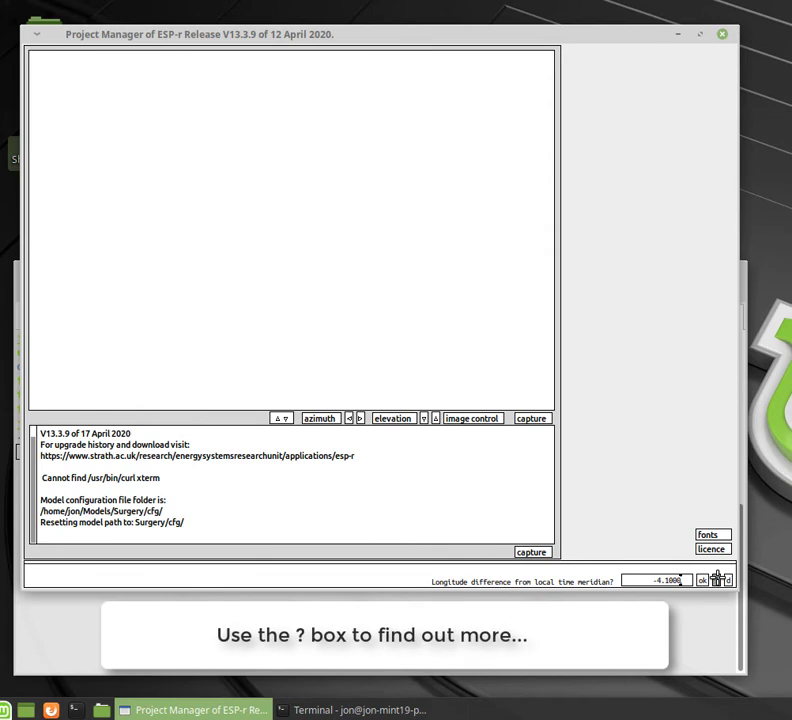
# Consult the help on the site longitude difference, and set the difference from the local time meridian to -1.73
pyautogui.click(716, 579)
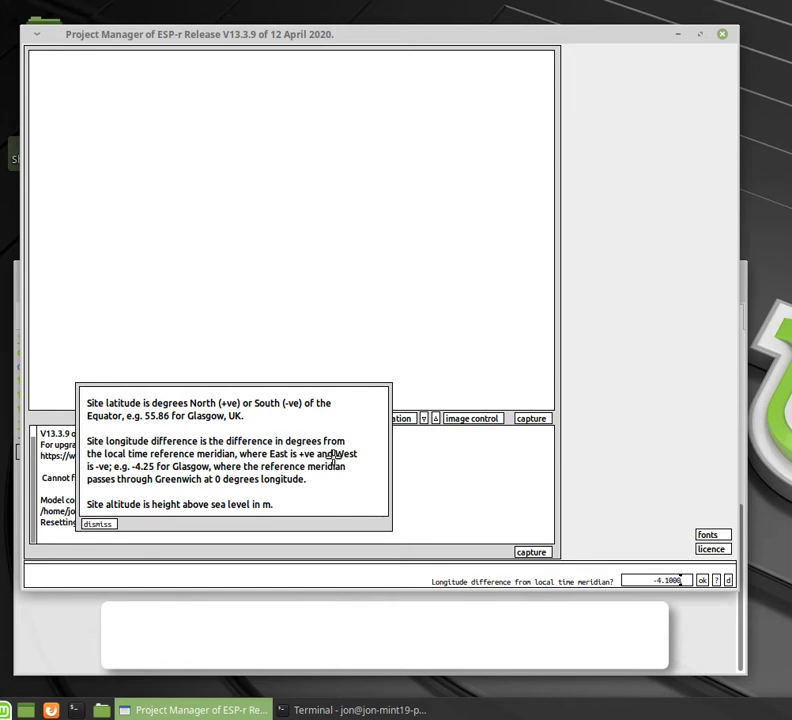
pyautogui.click(98, 524)
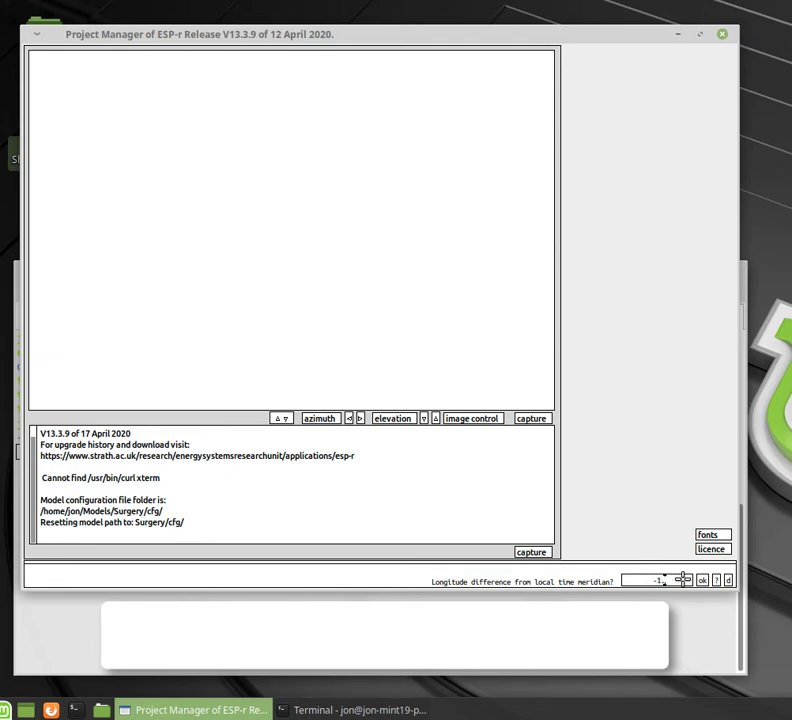
pyautogui.write('3')
pyautogui.click(703, 579)
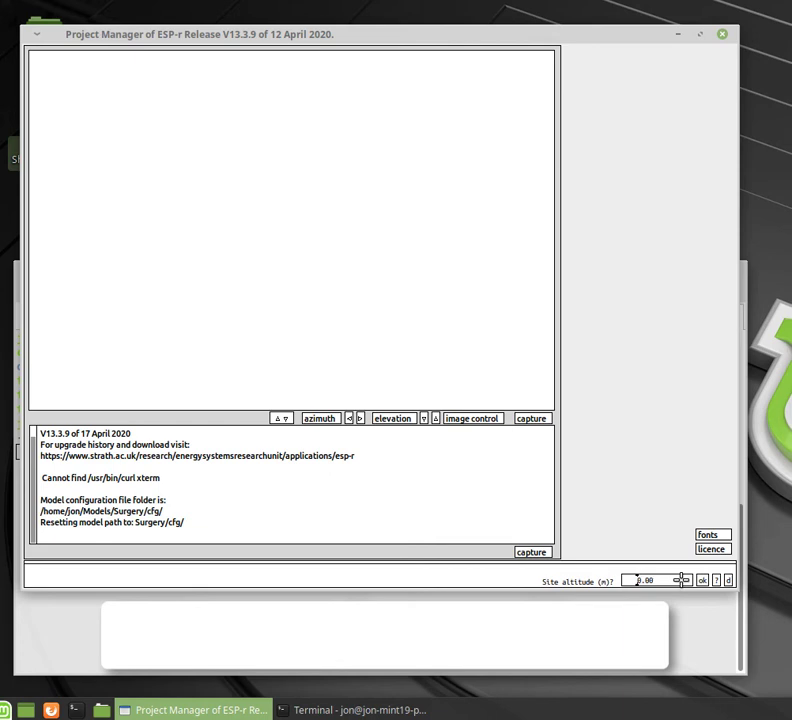
# Set the site altitude to 60 m and the assessment year to 2020, and dismiss the site parameters notice
pyautogui.write('6')
pyautogui.click(703, 580)
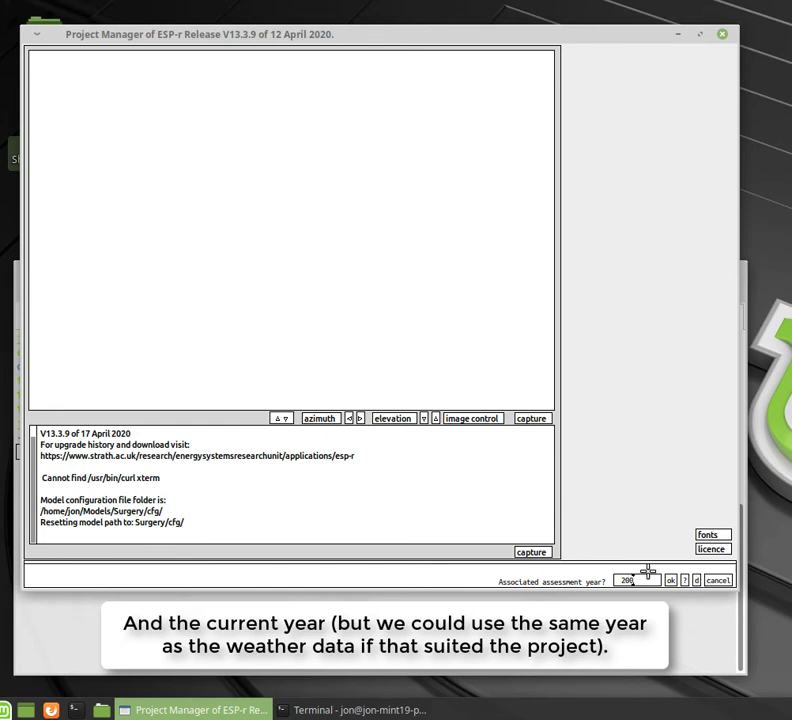
pyautogui.press('BackSpace')
pyautogui.write('20')
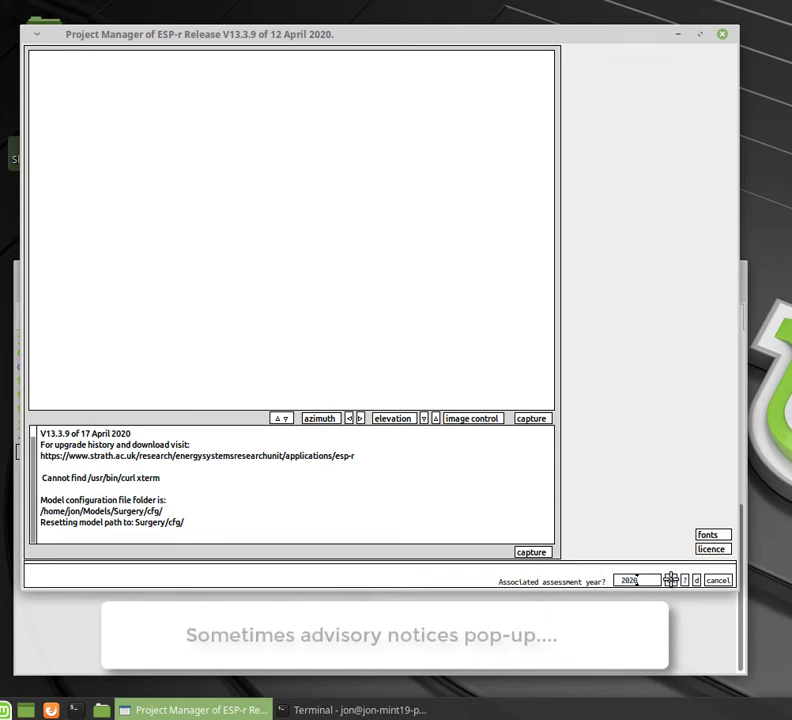
pyautogui.click(670, 580)
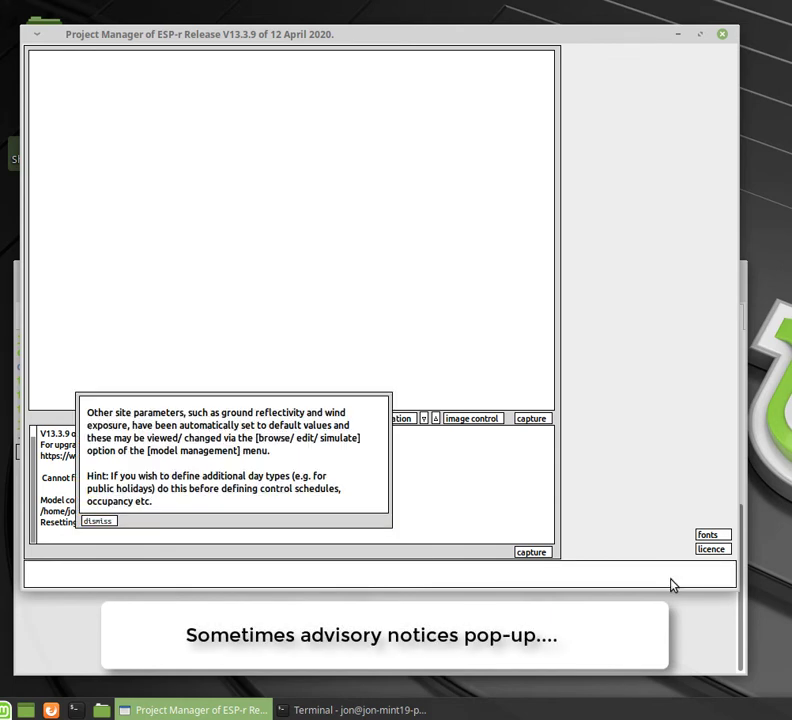
pyautogui.click(103, 522)
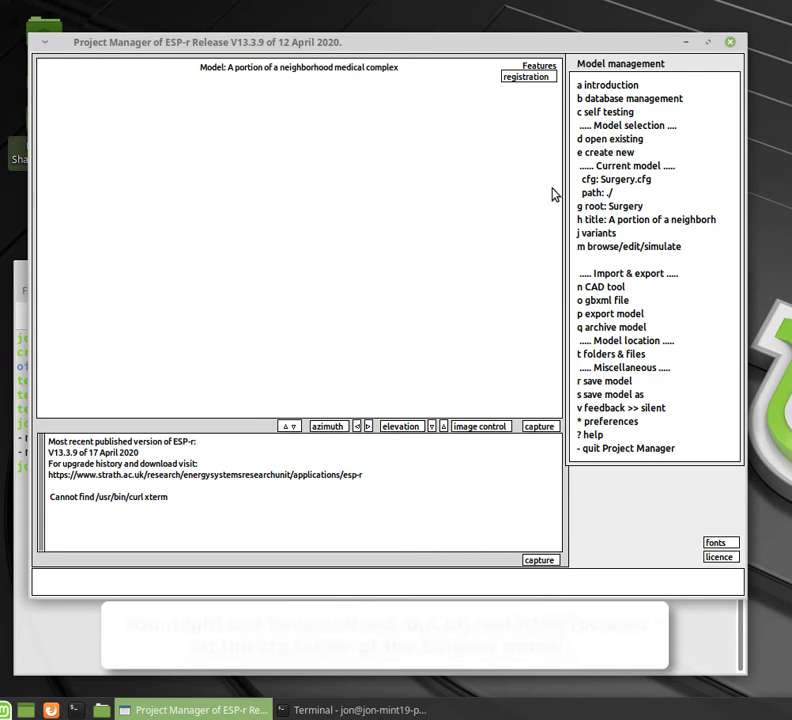
# In the day types of the model context's Julian calendar, add a single day type with the tag thursday
pyautogui.click(621, 248)
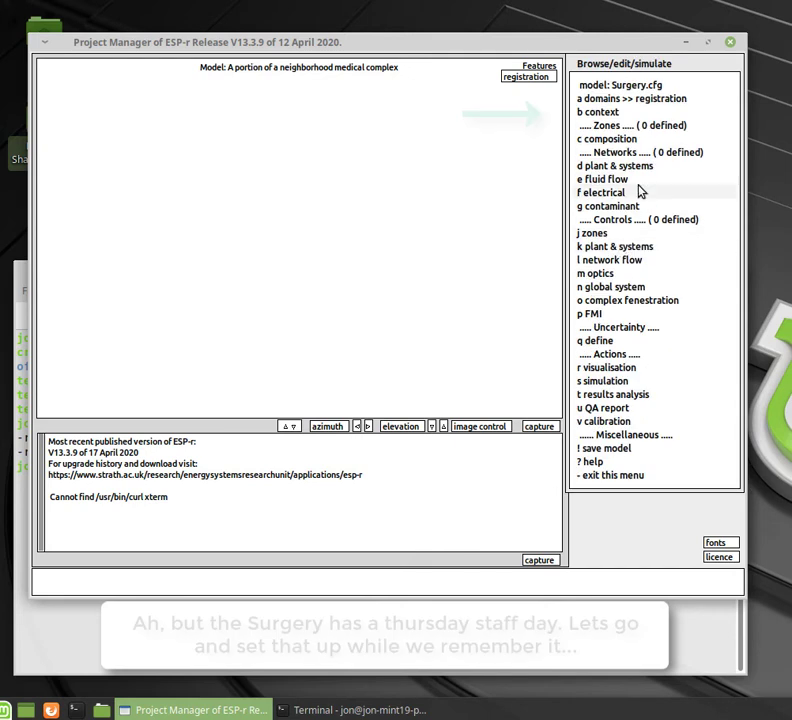
pyautogui.click(616, 113)
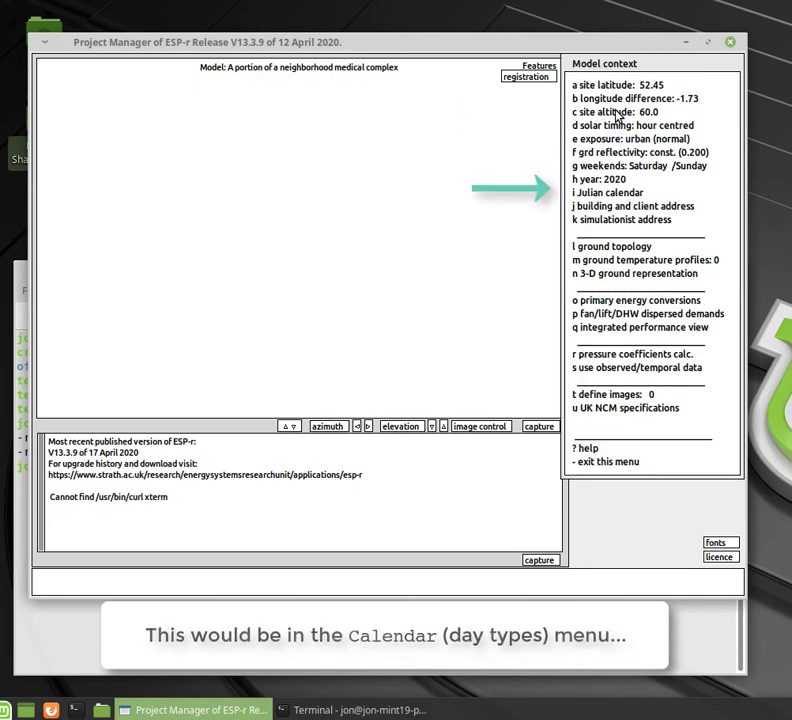
pyautogui.click(609, 192)
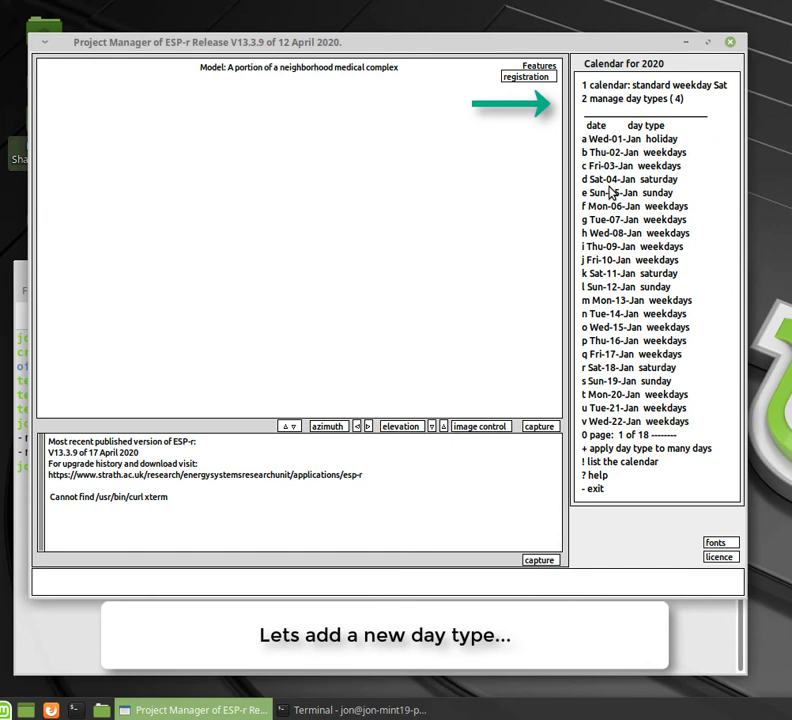
pyautogui.click(631, 98)
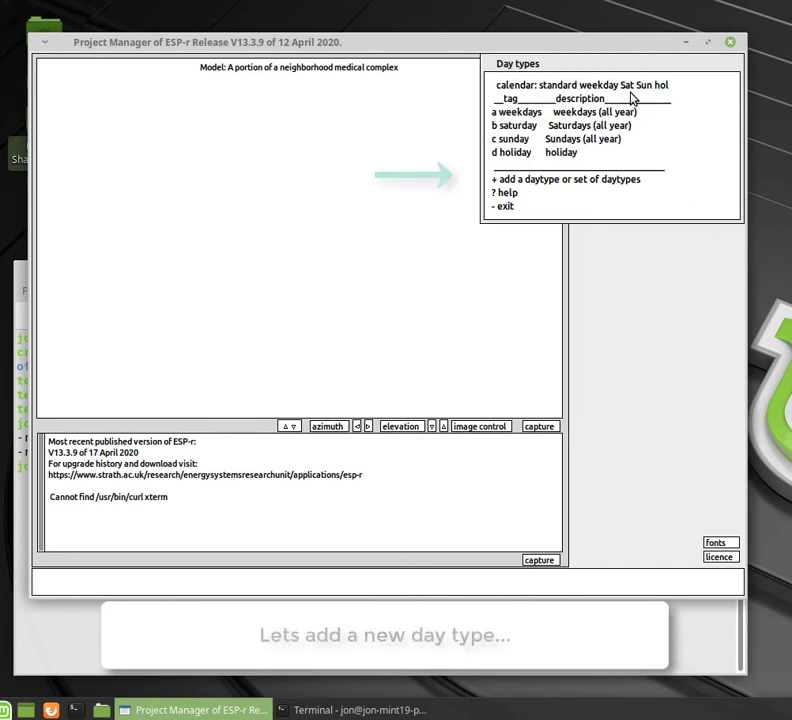
pyautogui.click(576, 184)
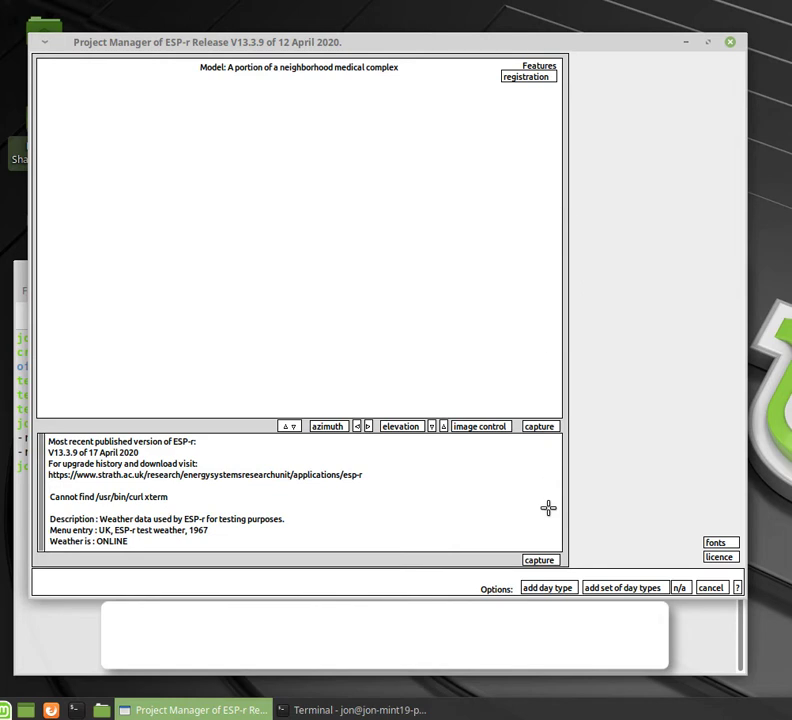
pyautogui.click(530, 588)
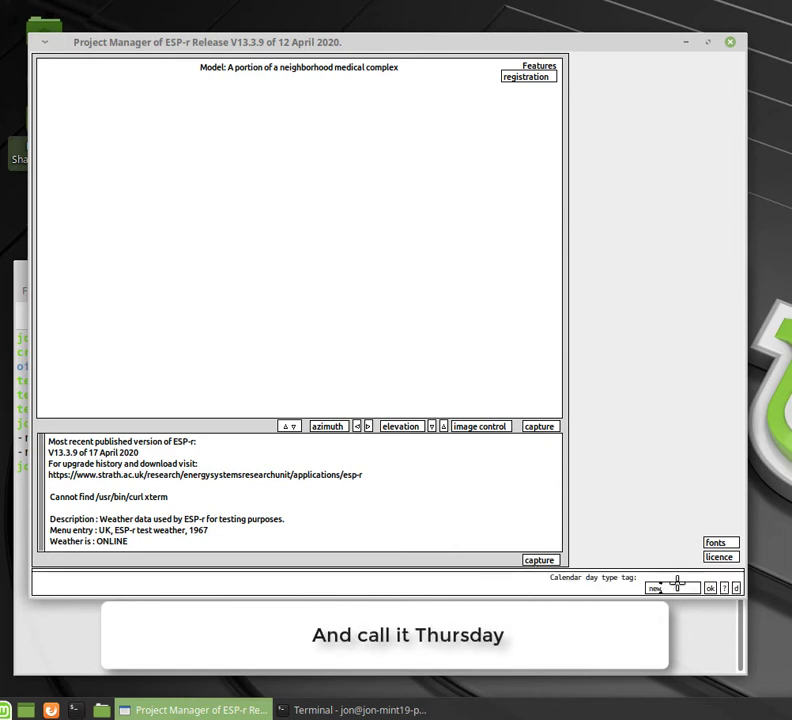
pyautogui.write('thursday')
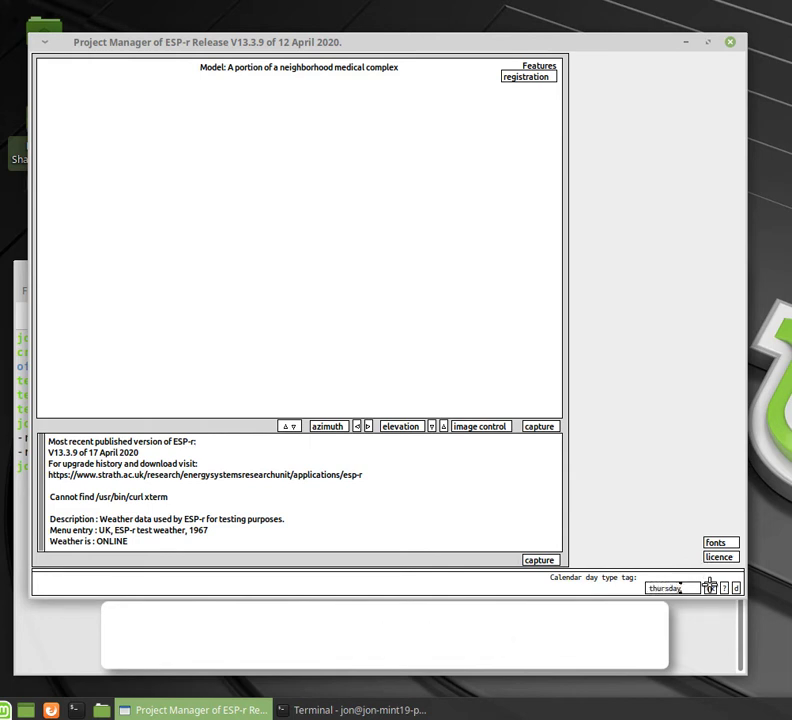
pyautogui.click(709, 586)
# Describe the new day type as "thursday staff day" and return to the 2020 calendar
pyautogui.press('BackSpace')
pyautogui.press('BackSpace')
pyautogui.press('BackSpace')
pyautogui.press('BackSpace')
pyautogui.press('BackSpace')
pyautogui.press('BackSpace')
pyautogui.press('BackSpace')
pyautogui.press('BackSpace')
pyautogui.write('thursday staff day')
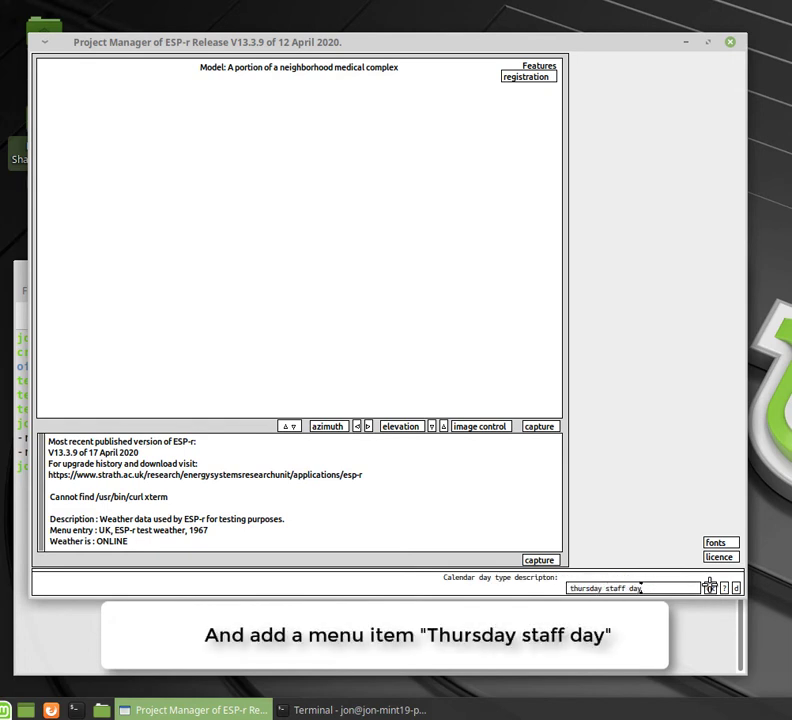
pyautogui.click(709, 586)
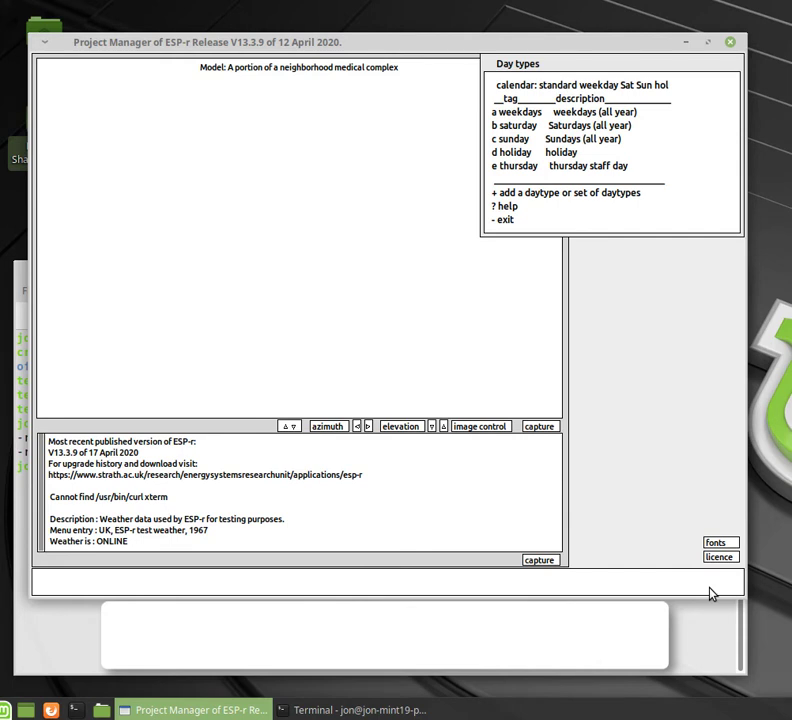
pyautogui.click(541, 221)
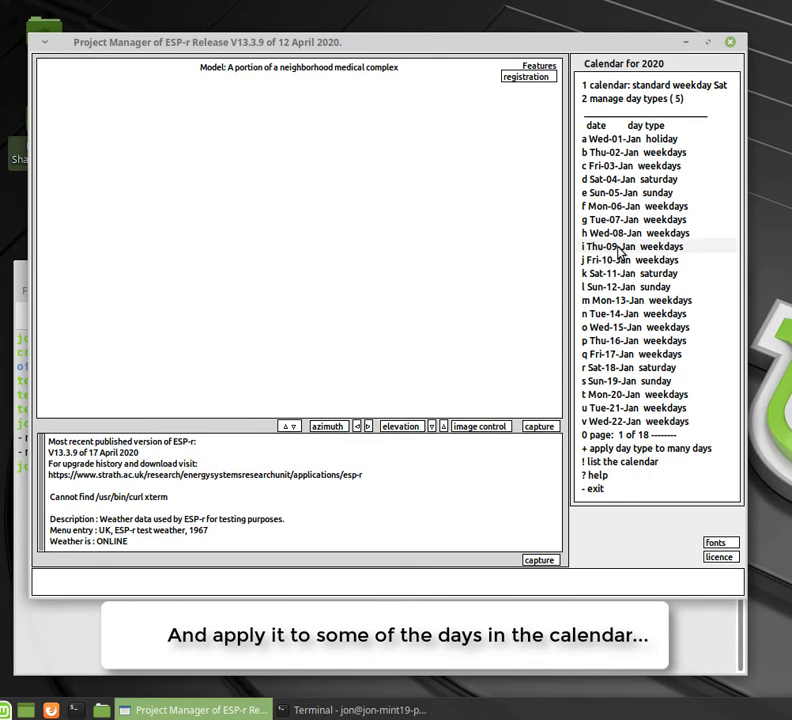
# Assign the thursday day type to the Thursdays 9, 23 and 30 January in the 2020 calendar
pyautogui.click(618, 248)
pyautogui.click(590, 140)
pyautogui.click(563, 205)
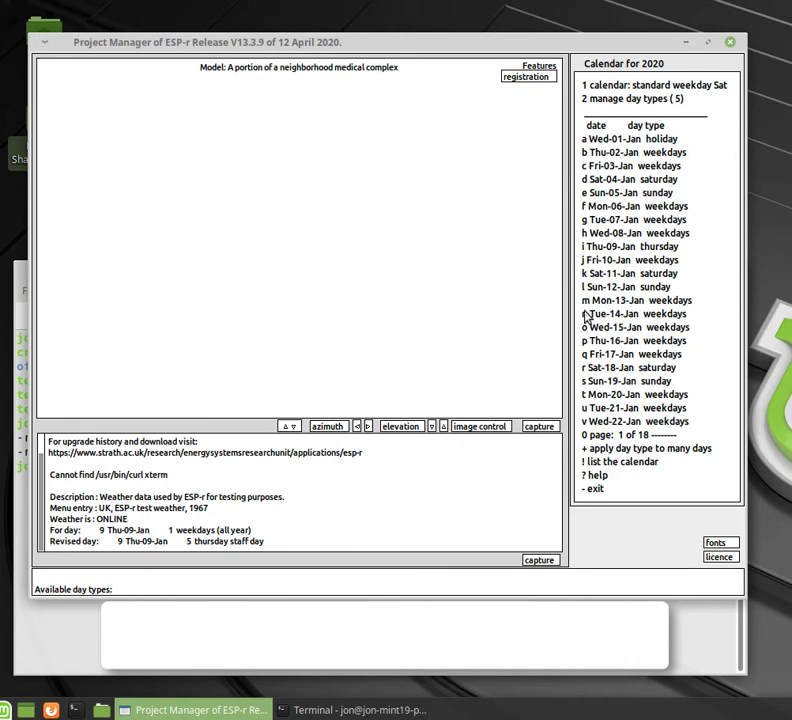
pyautogui.click(610, 436)
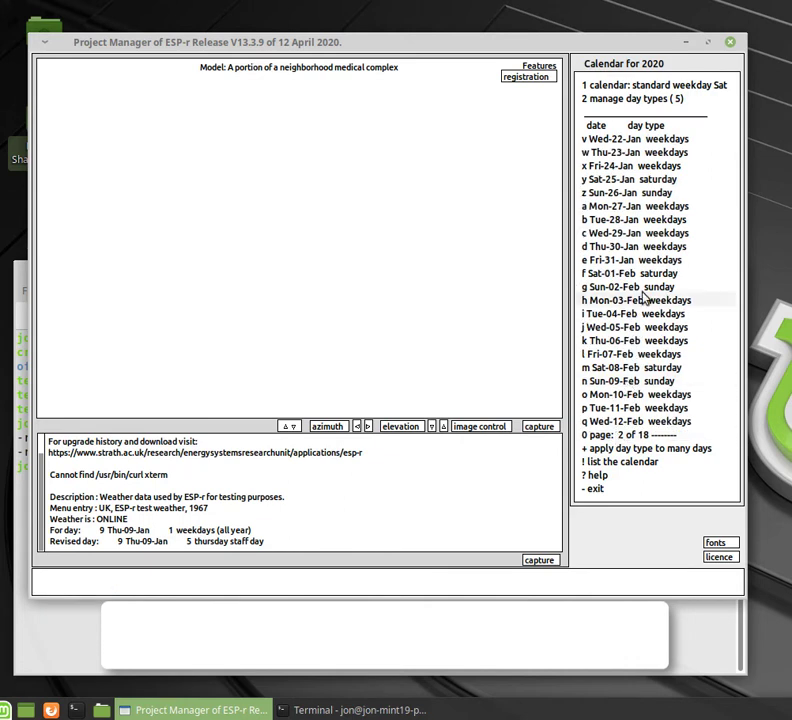
pyautogui.click(695, 153)
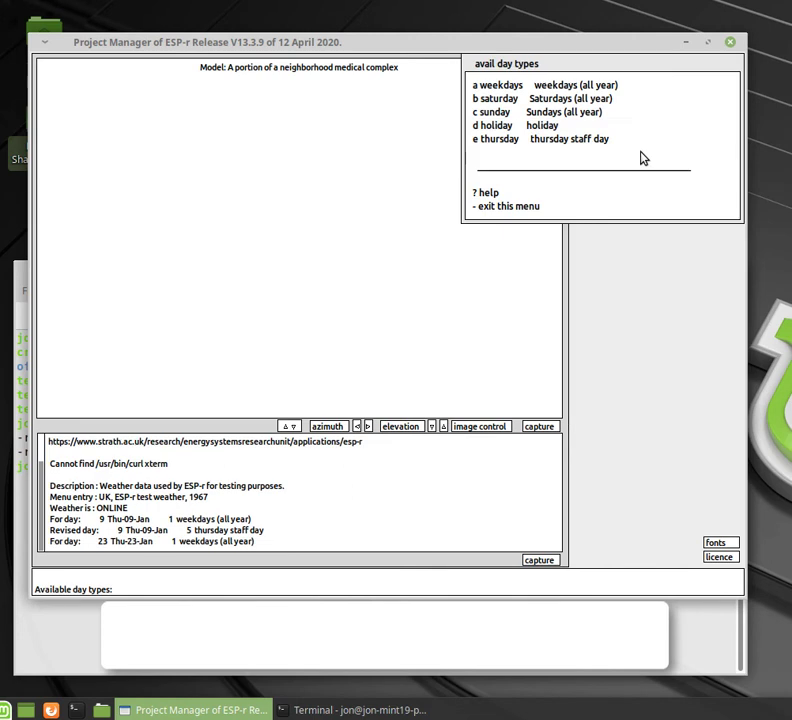
pyautogui.click(589, 141)
pyautogui.click(544, 208)
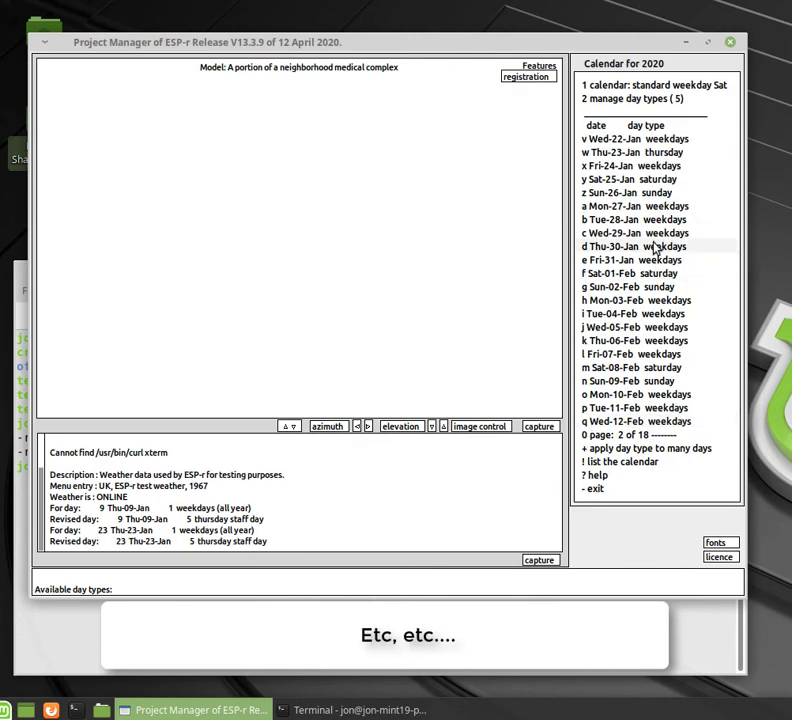
pyautogui.click(656, 248)
pyautogui.click(615, 140)
pyautogui.click(536, 207)
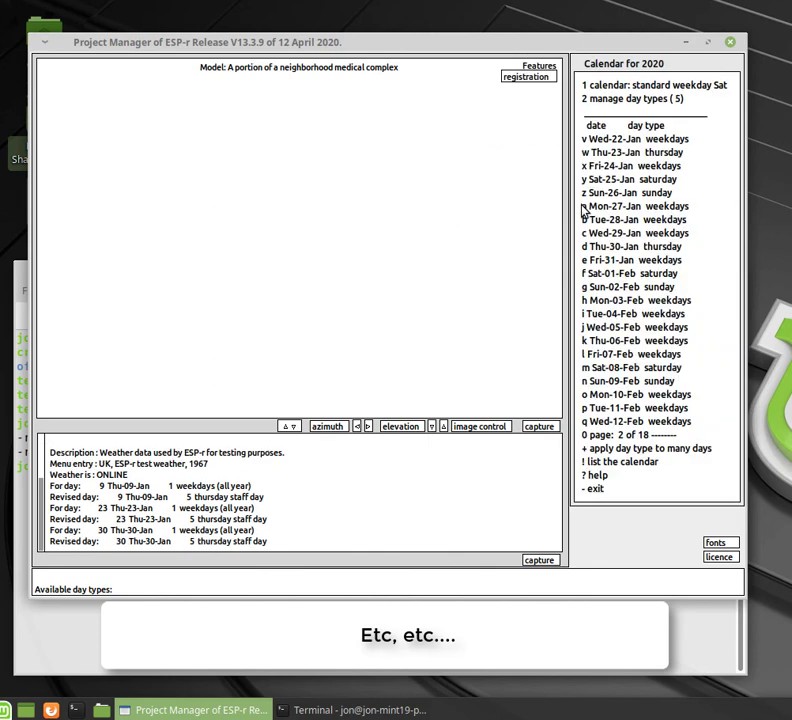
# Assign the thursday day type to the Thursdays 13, 20 and 27 February in the calendar
pyautogui.click(610, 437)
pyautogui.click(631, 687)
pyautogui.click(580, 154)
pyautogui.click(617, 141)
pyautogui.click(576, 205)
pyautogui.click(600, 347)
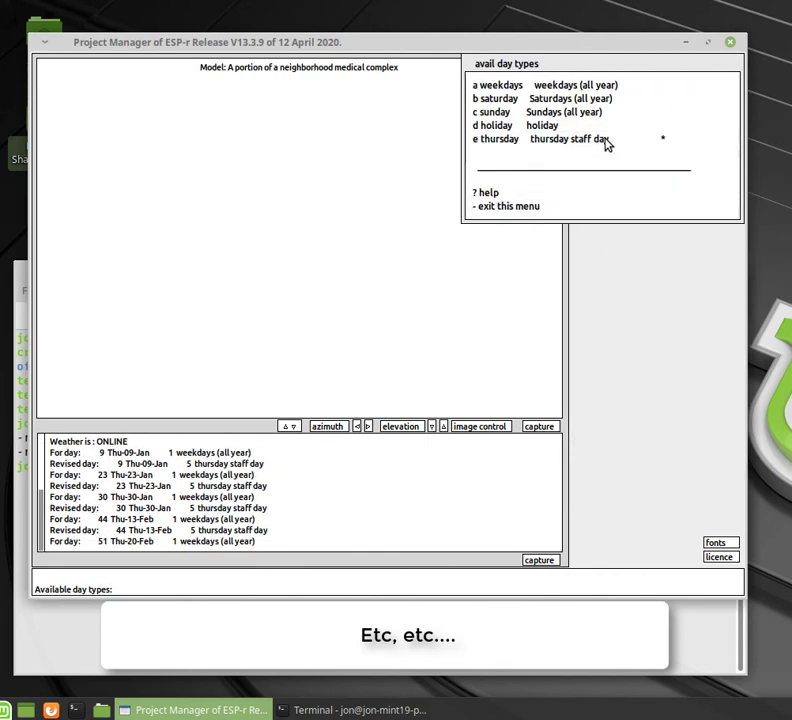
pyautogui.click(607, 141)
pyautogui.click(580, 206)
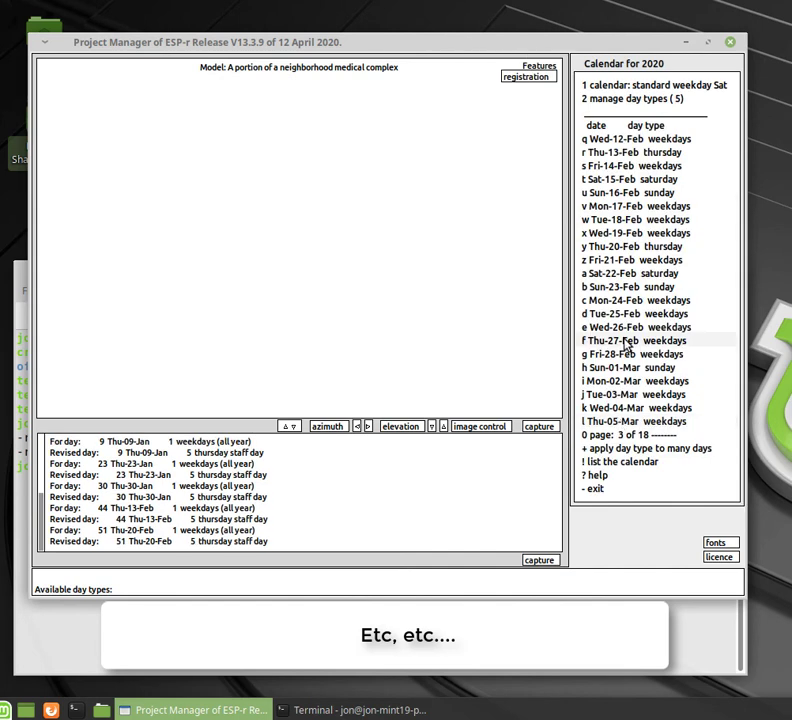
pyautogui.click(627, 342)
pyautogui.click(610, 139)
pyautogui.click(575, 206)
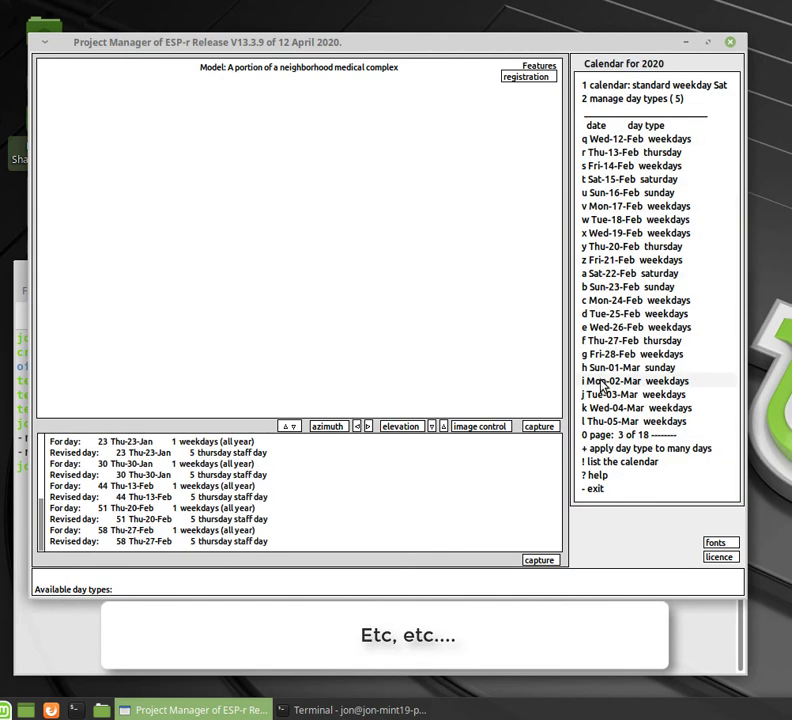
# Assign the thursday day type to the Thursdays 12 and 26 March in the calendar
pyautogui.click(608, 433)
pyautogui.click(633, 587)
pyautogui.click(632, 231)
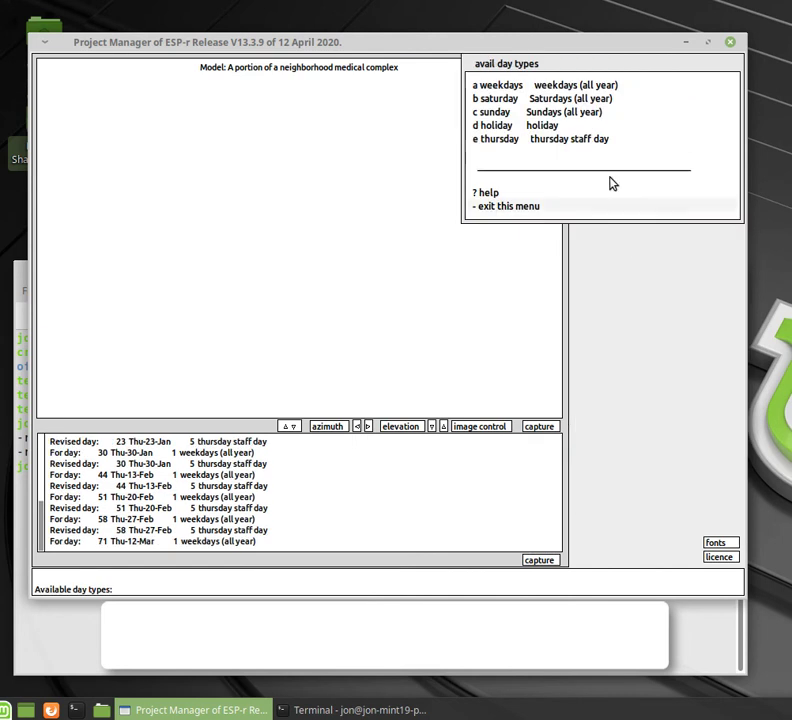
pyautogui.click(610, 139)
pyautogui.click(578, 206)
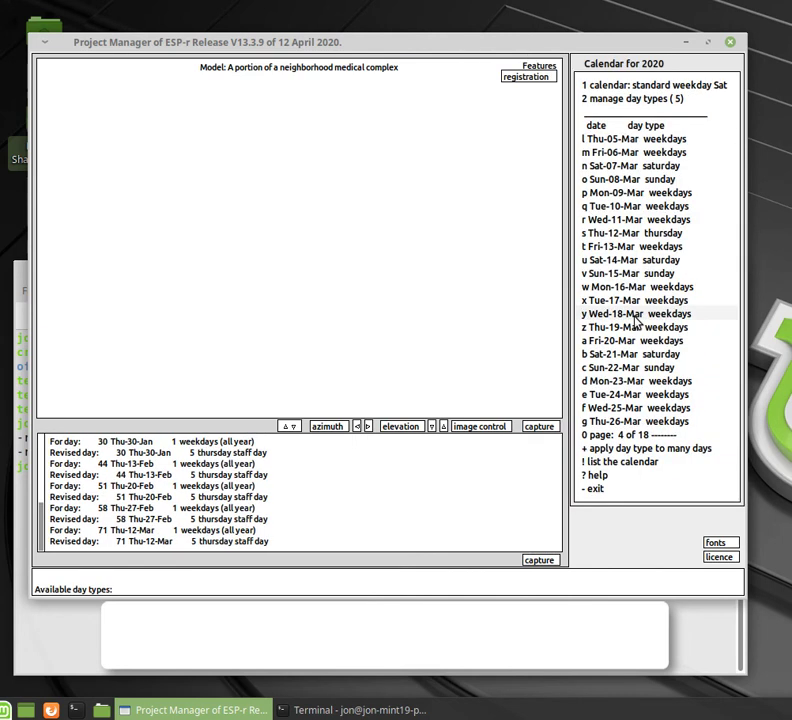
pyautogui.click(620, 421)
pyautogui.press('e')
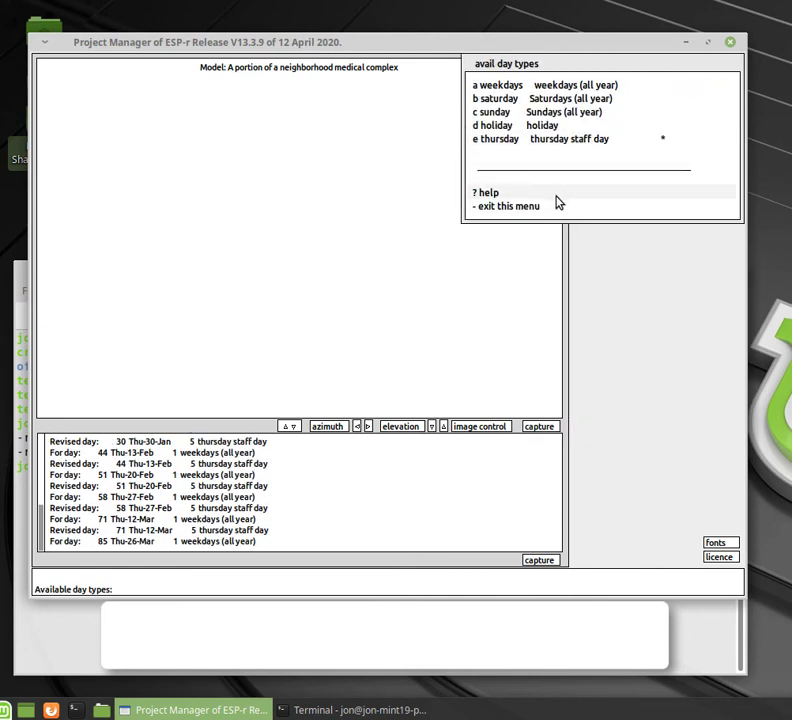
pyautogui.click(557, 209)
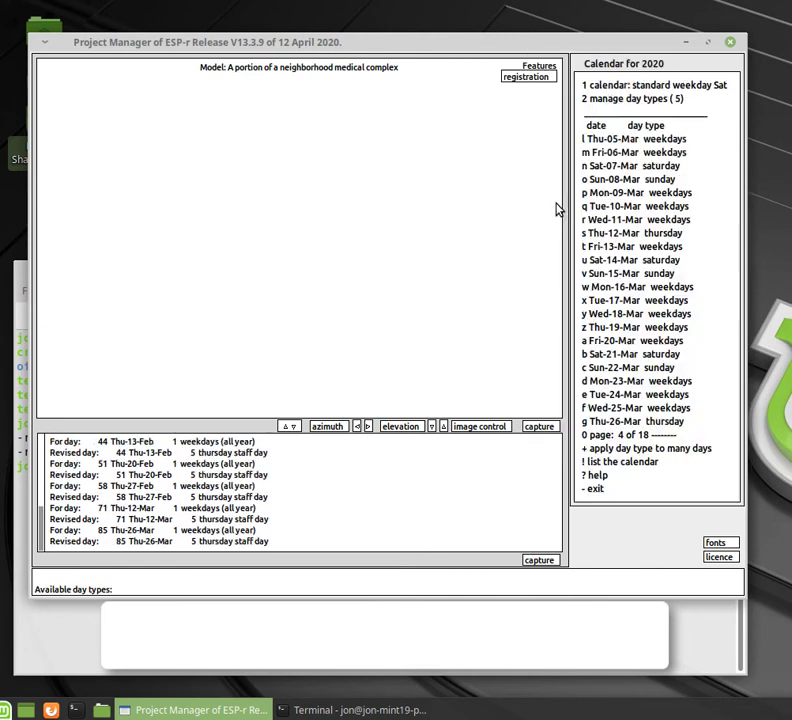
# Leave the calendar and model context, and save the model to the configuration file Surgery.cfg
pyautogui.click(599, 489)
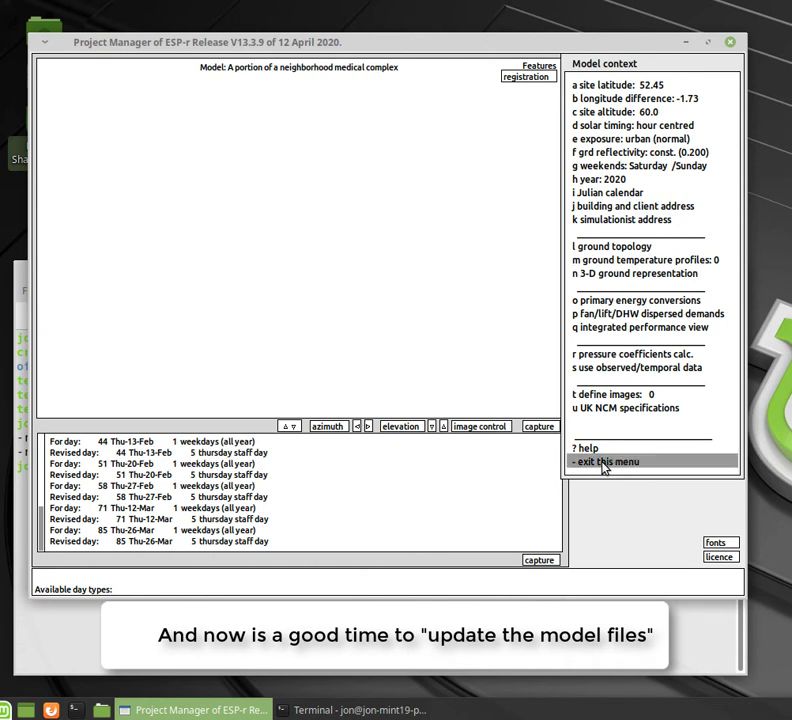
pyautogui.click(604, 462)
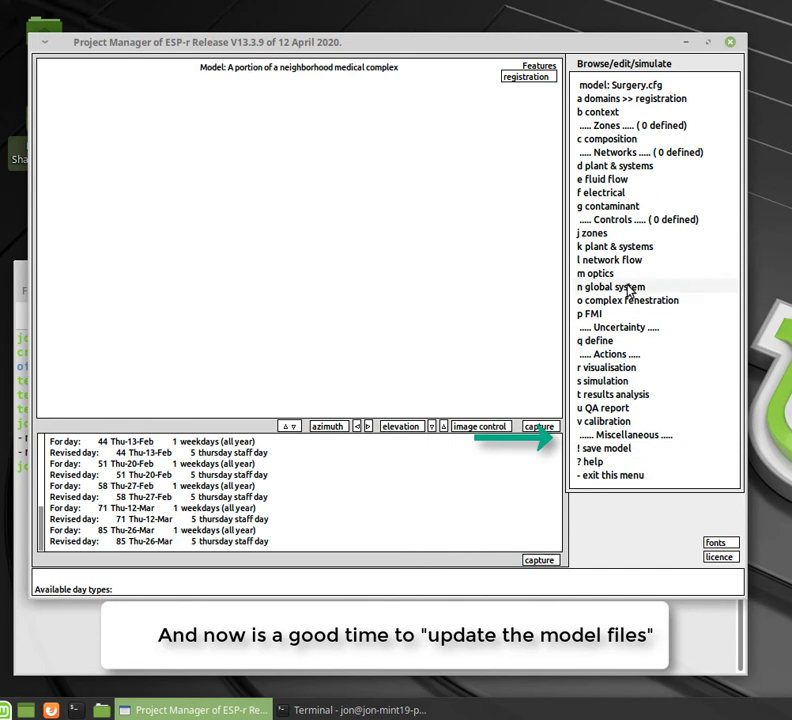
pyautogui.click(598, 449)
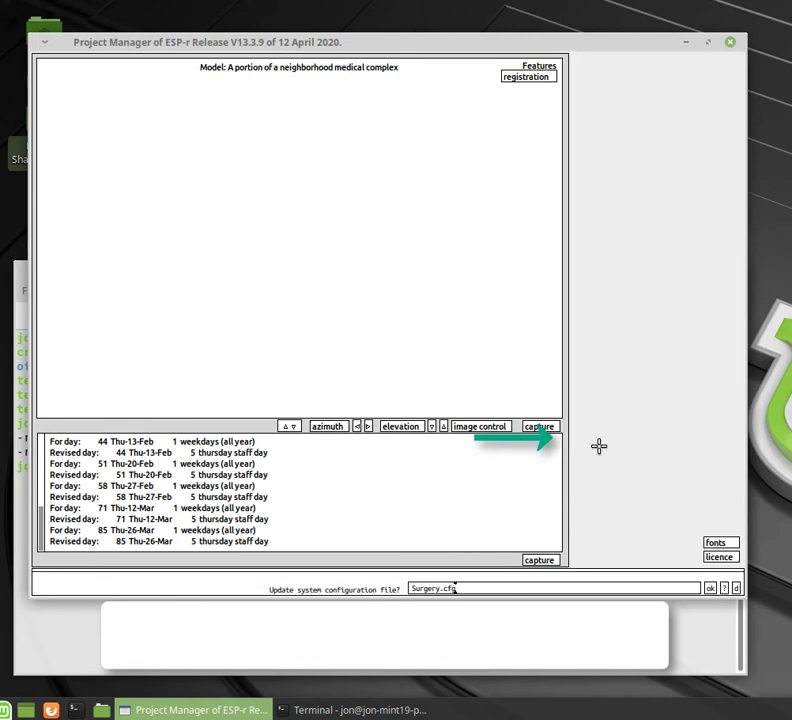
pyautogui.click(712, 589)
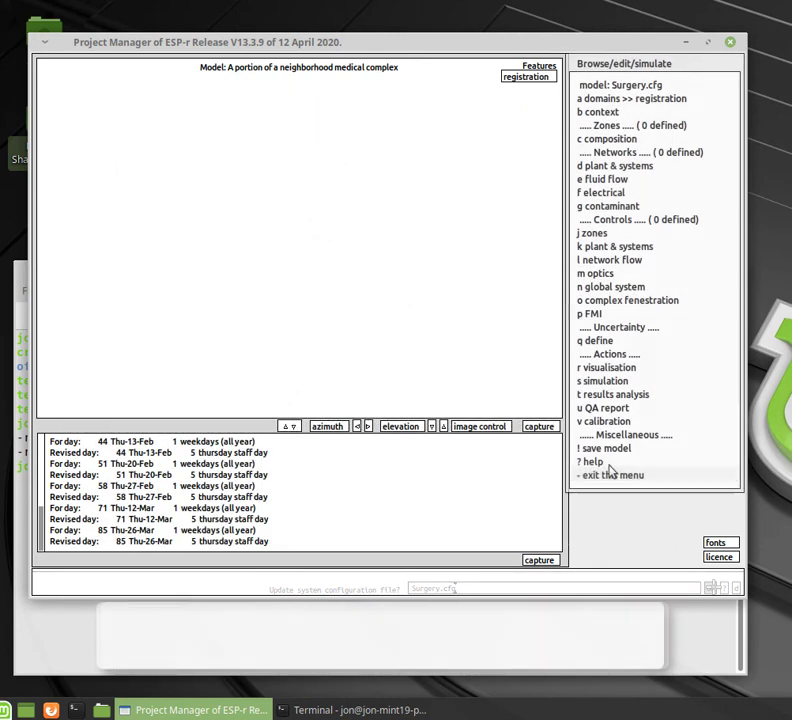
# Go to database management from the model management level and open the standard constructions database multicon.db for browsing
pyautogui.click(610, 474)
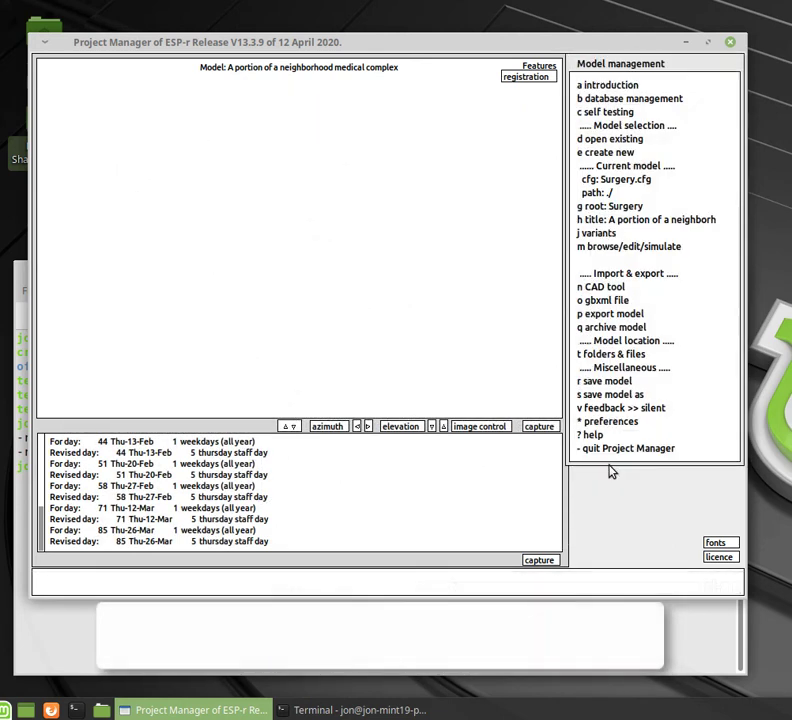
pyautogui.click(640, 101)
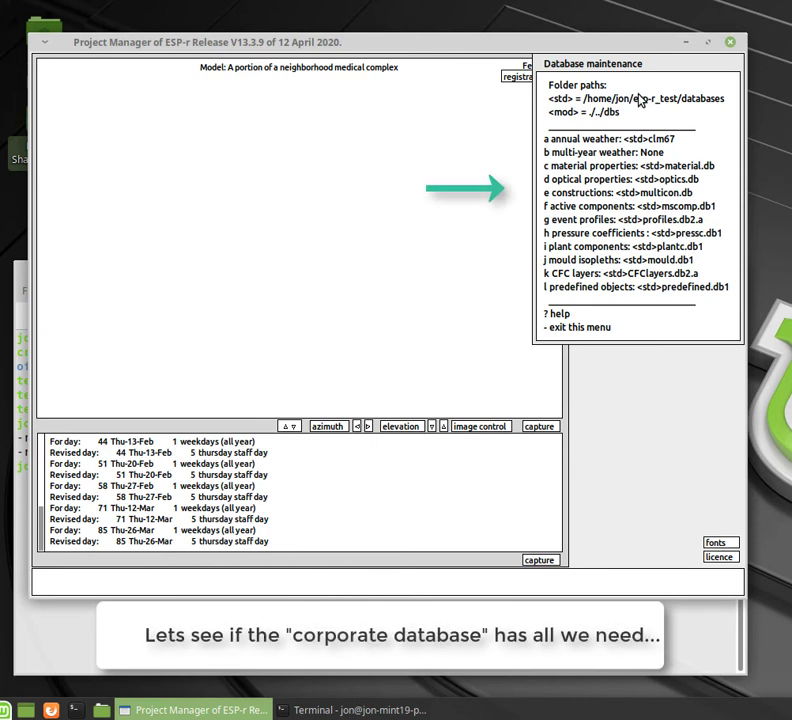
pyautogui.click(599, 193)
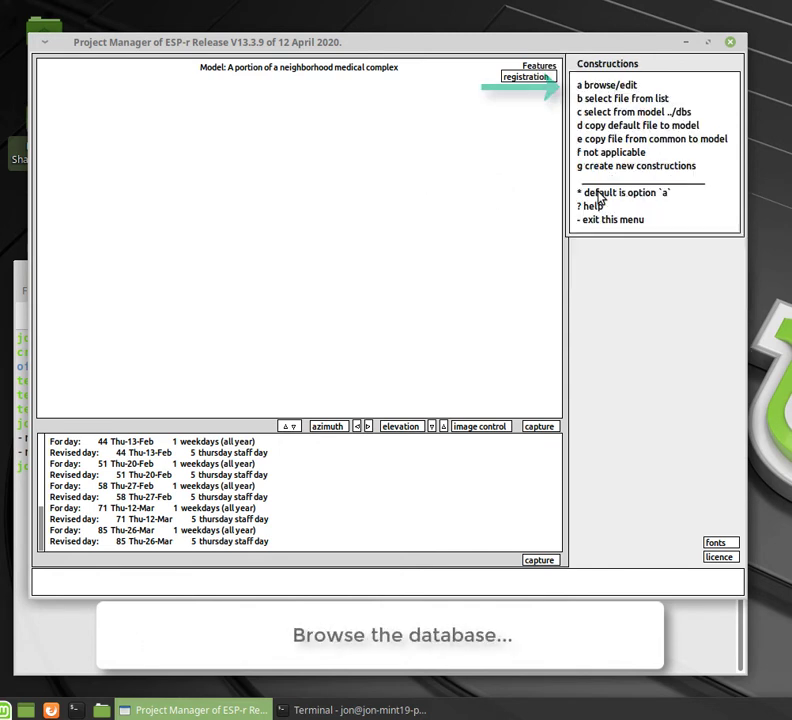
pyautogui.click(618, 86)
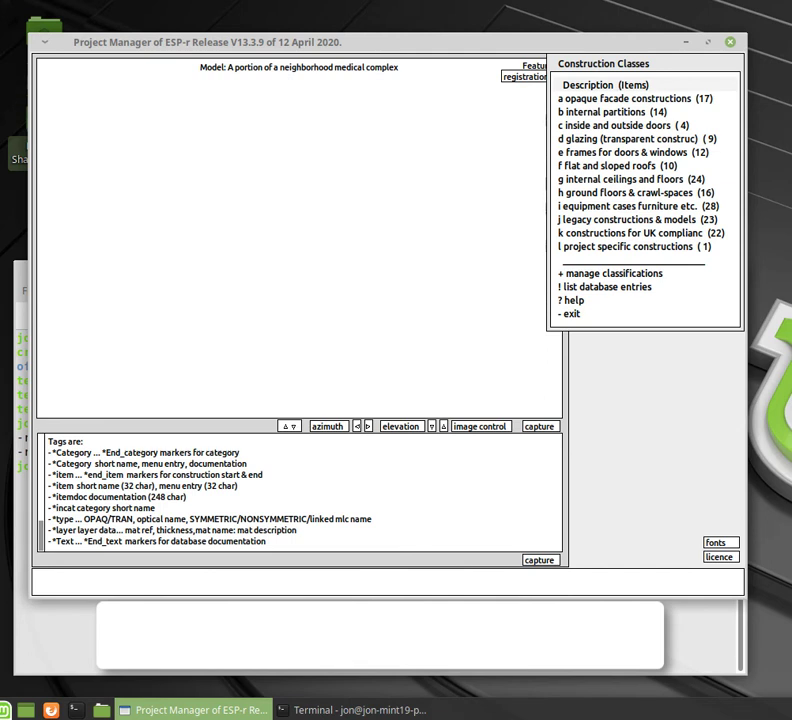
# Examine the layers and U-values of the UK cavity brick-block 1980 wall among the opaque facade constructions, and return to the construction classes
pyautogui.click(629, 99)
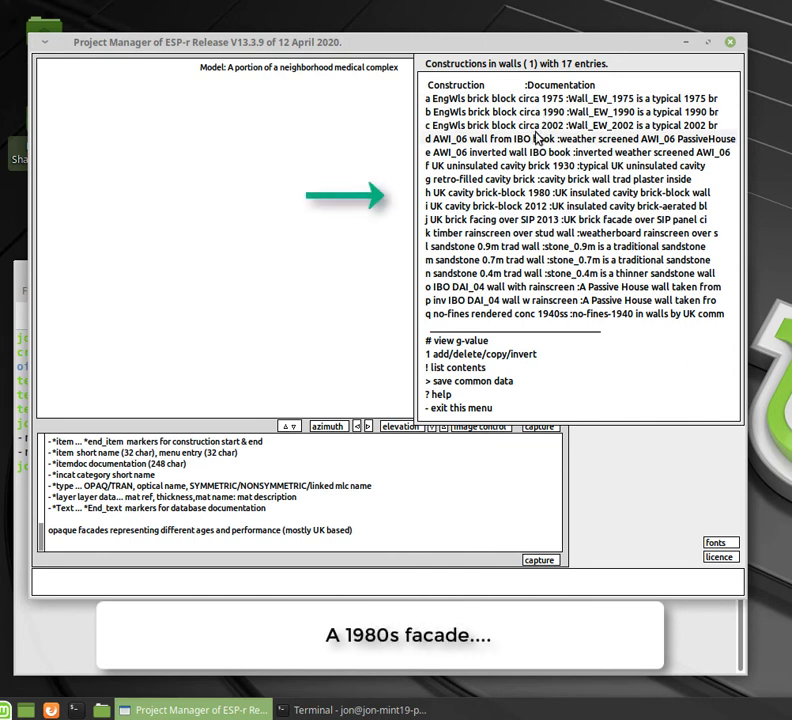
pyautogui.click(465, 193)
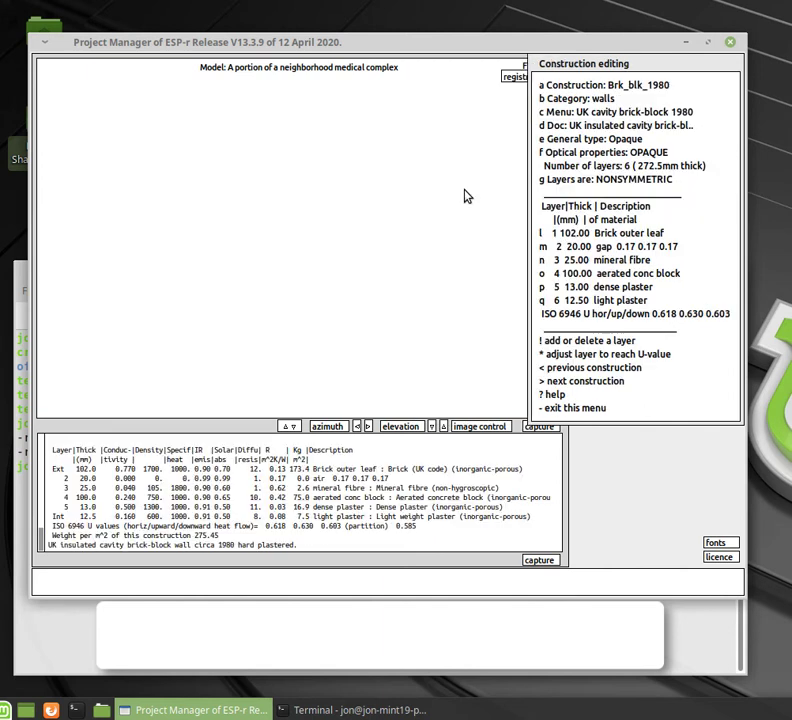
pyautogui.click(590, 408)
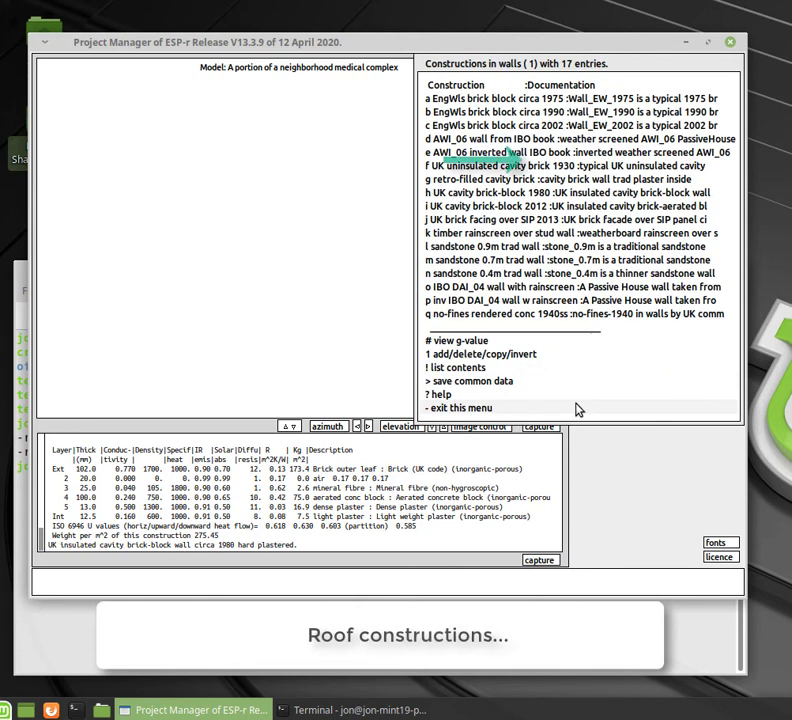
pyautogui.click(578, 410)
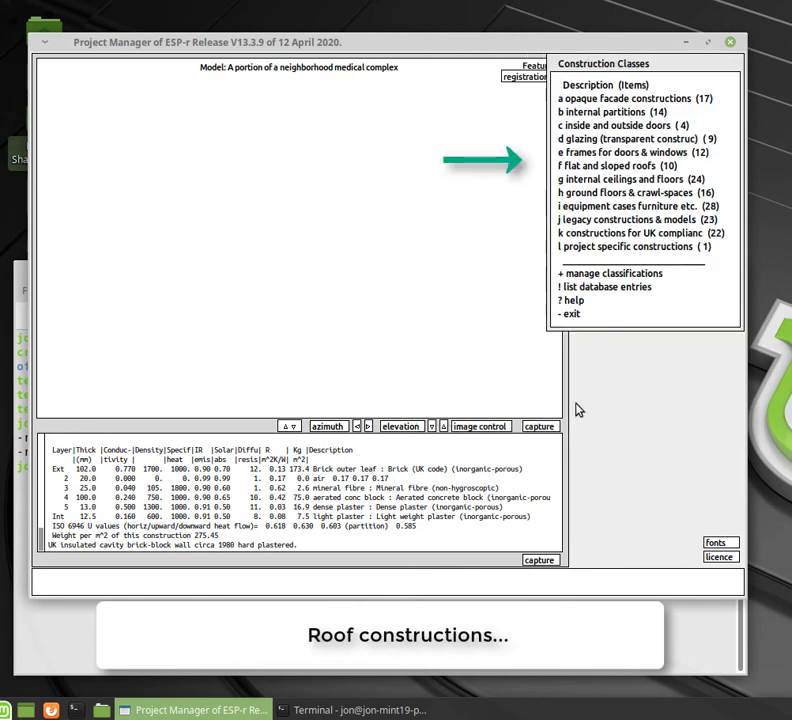
# Examine the 1980 flat concrete roof with suspended ceiling among the flat and sloped roofs, and return to the construction classes
pyautogui.click(566, 167)
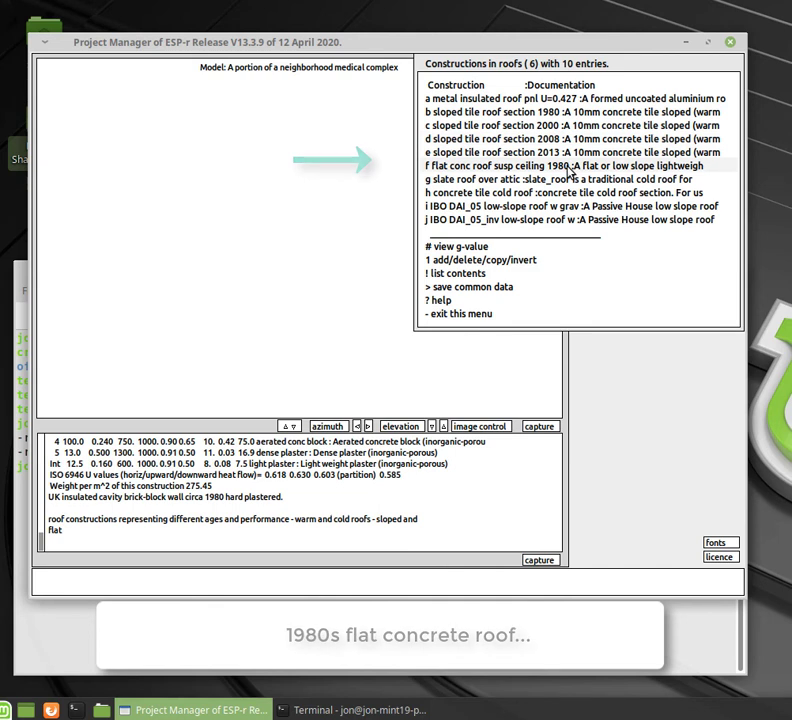
pyautogui.click(570, 169)
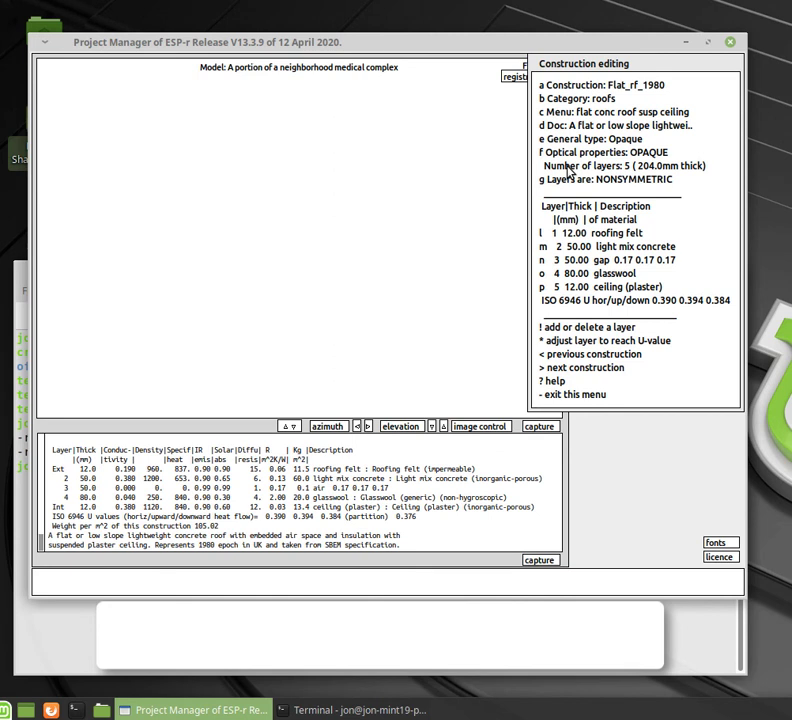
pyautogui.click(575, 395)
pyautogui.click(580, 315)
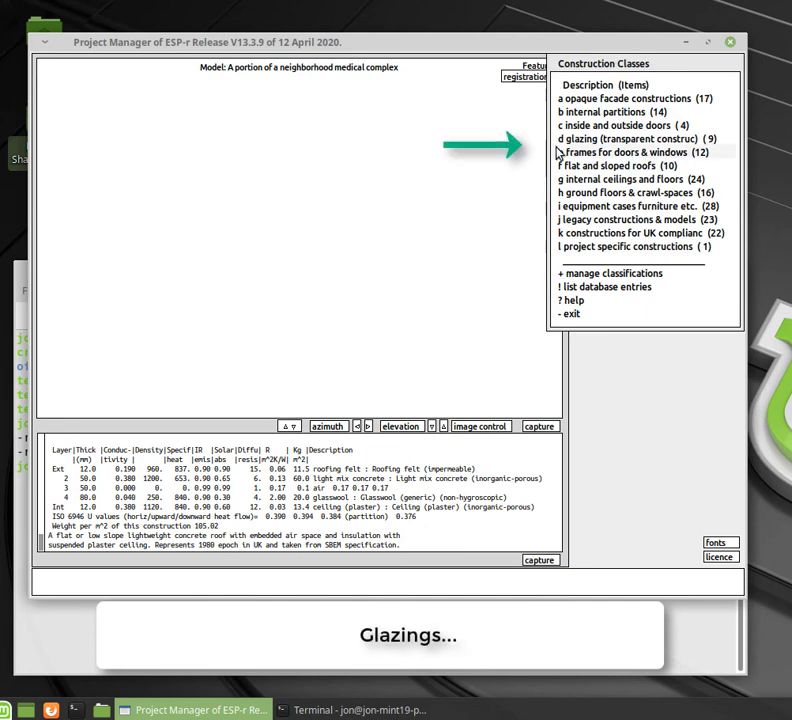
# Examine the double glazing with 12mm gap among the glazing constructions, and return to the construction classes
pyautogui.click(590, 140)
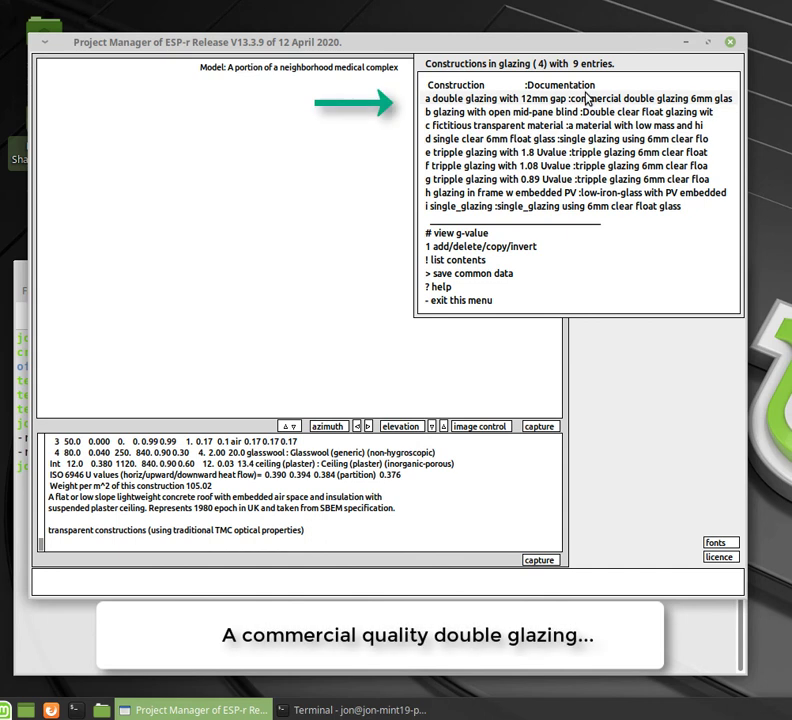
pyautogui.click(587, 98)
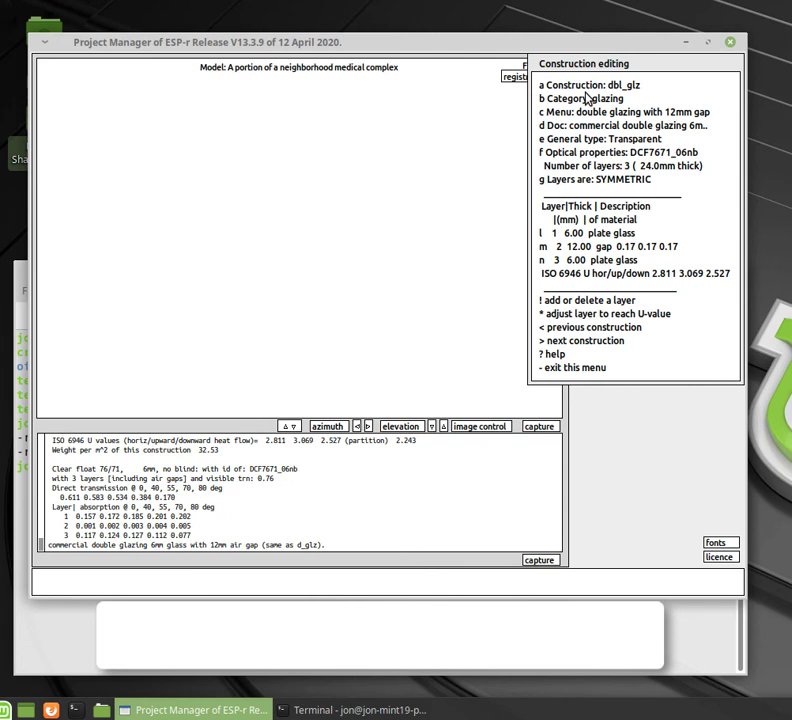
pyautogui.click(575, 368)
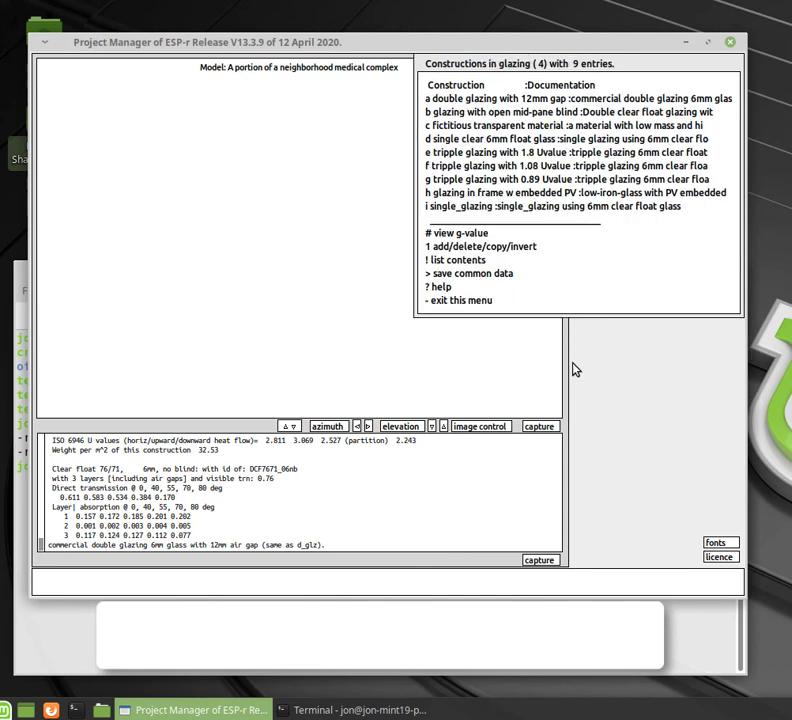
pyautogui.click(524, 302)
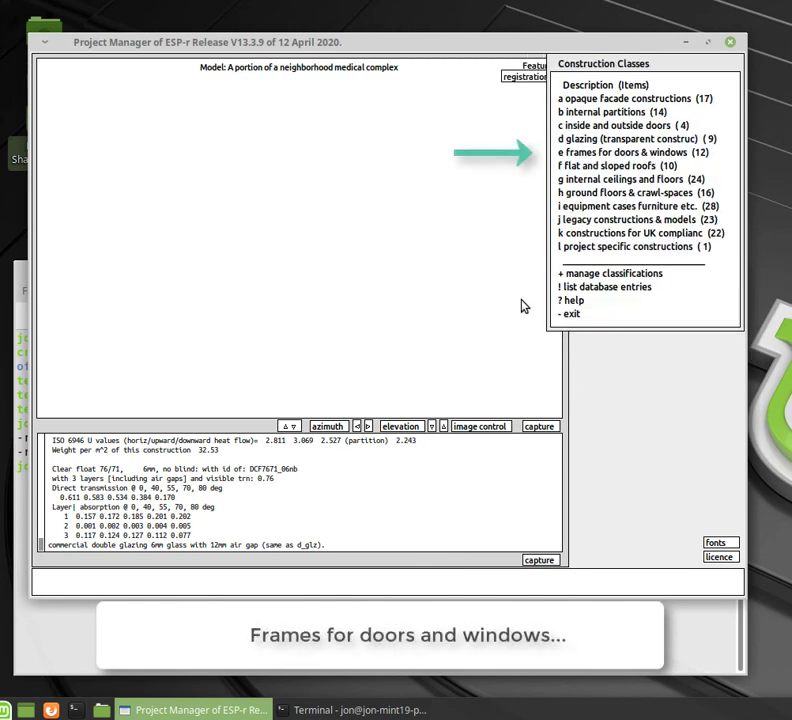
# Examine the 74 mm thick sash window frame among the frames for doors and windows, and return to the construction classes
pyautogui.click(596, 151)
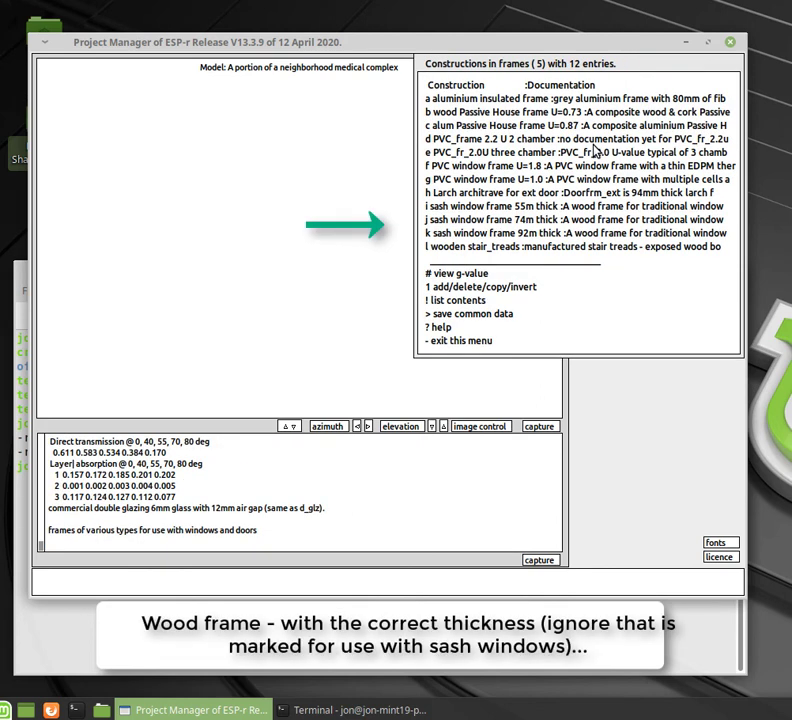
pyautogui.click(484, 219)
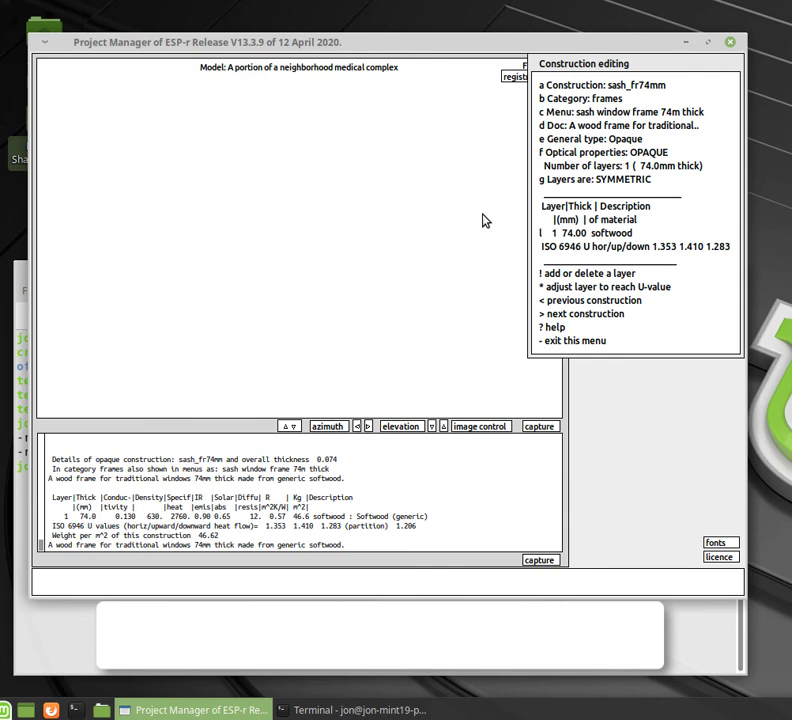
pyautogui.click(572, 341)
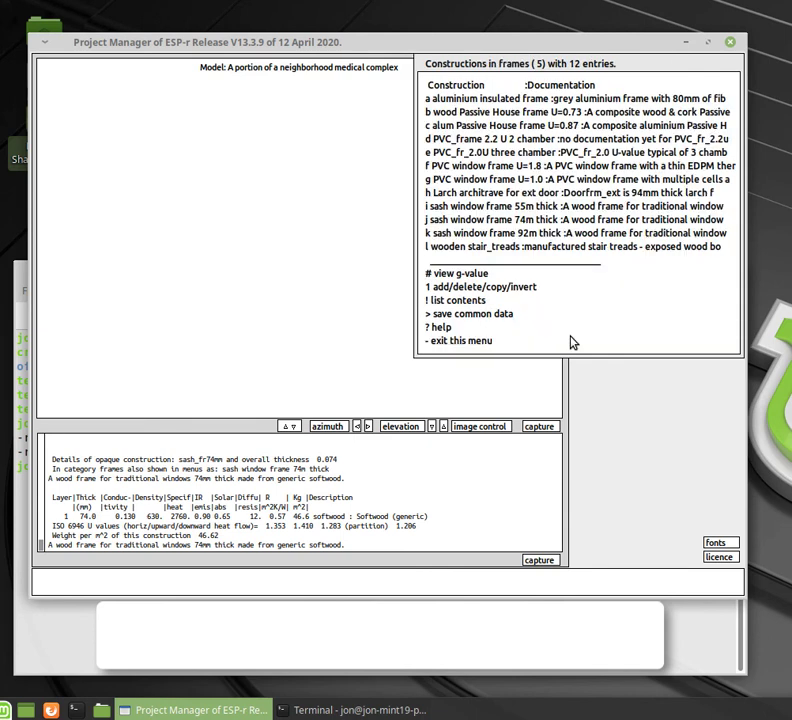
pyautogui.click(503, 344)
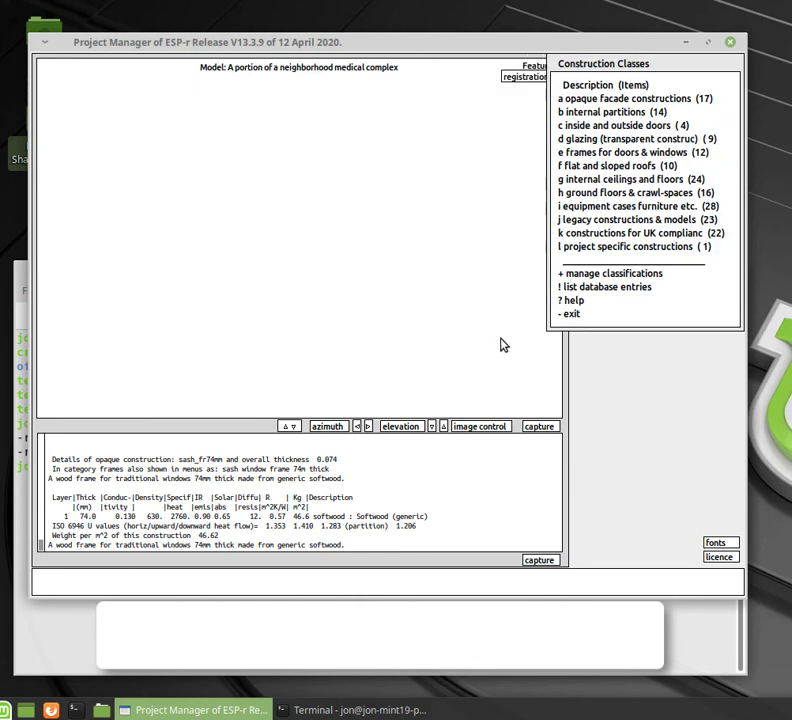
# Leave the constructions database and select UK, Birmingham, 1995 as the annual weather file from the standard distribution
pyautogui.click(583, 315)
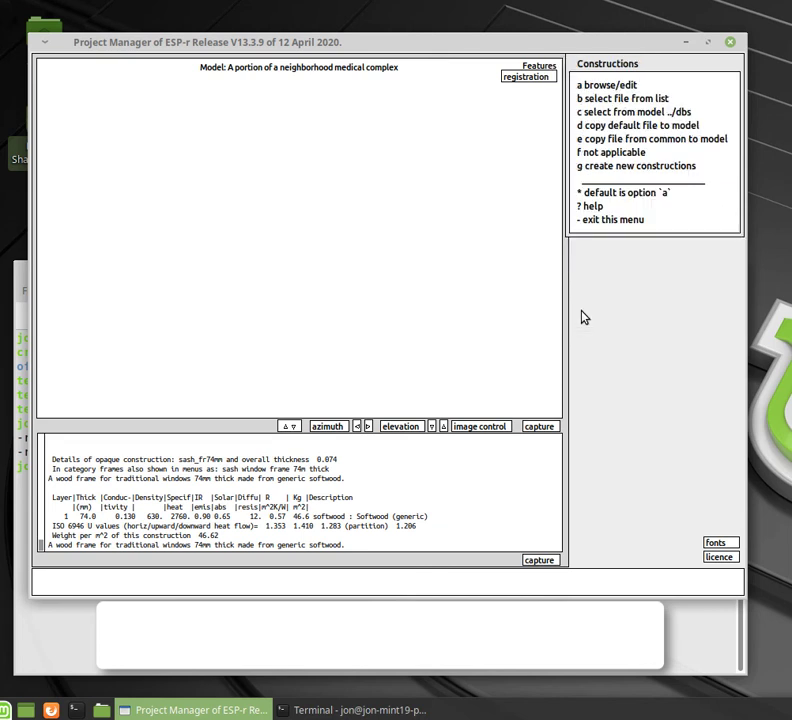
pyautogui.click(621, 219)
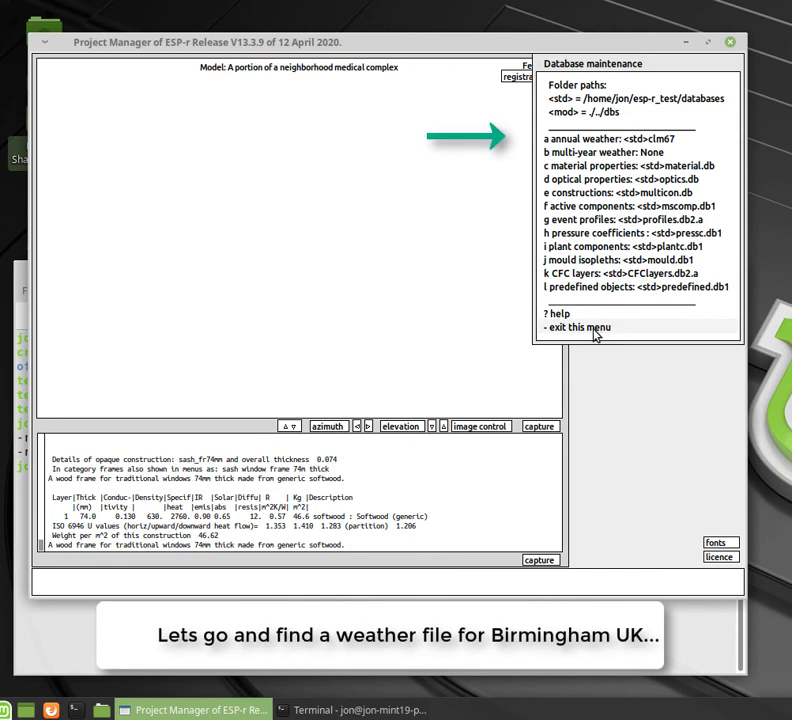
pyautogui.click(621, 139)
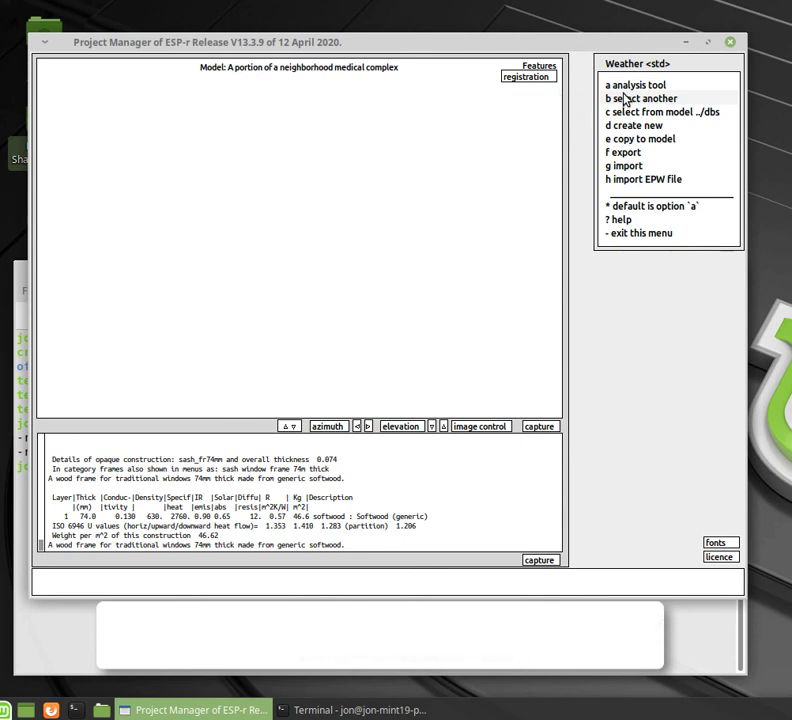
pyautogui.click(625, 99)
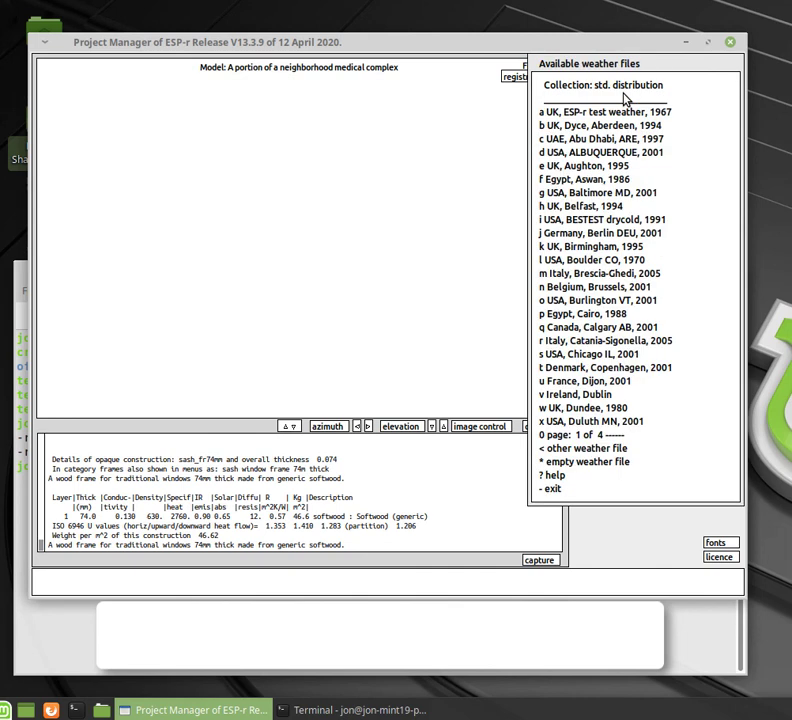
pyautogui.click(592, 250)
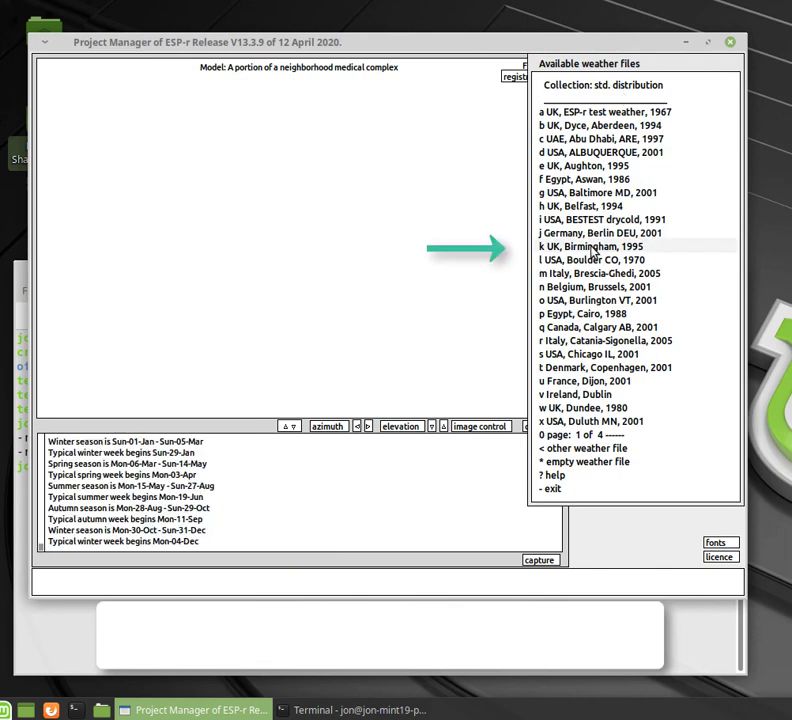
pyautogui.click(553, 490)
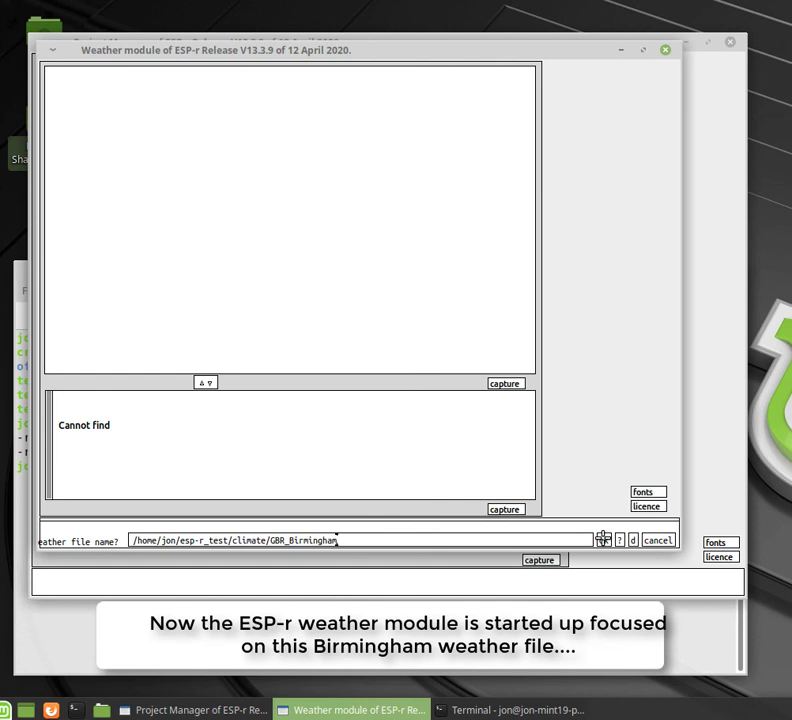
# Load the Birmingham file in the weather module and graph its dry bulb temperature over the whole year
pyautogui.click(603, 539)
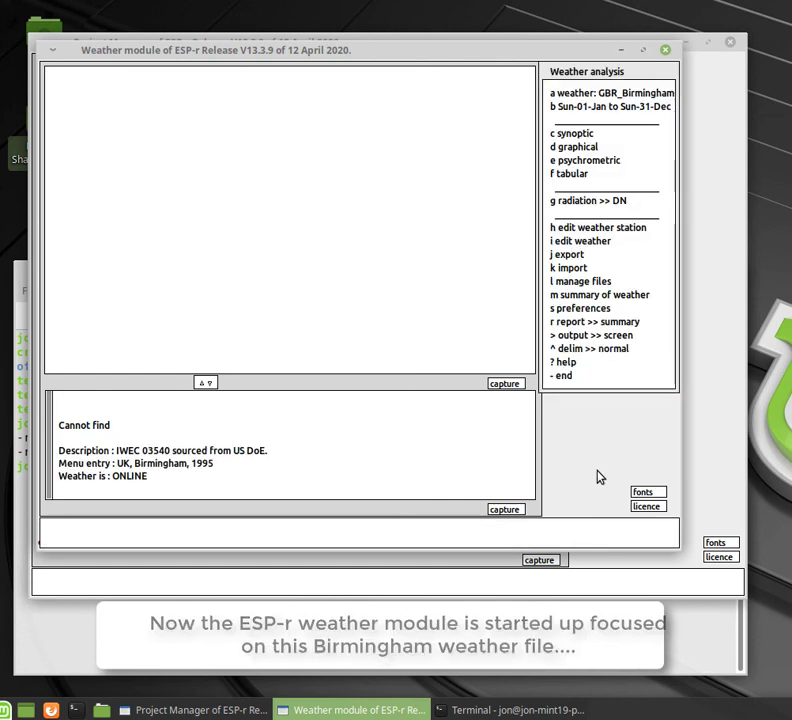
pyautogui.click(574, 147)
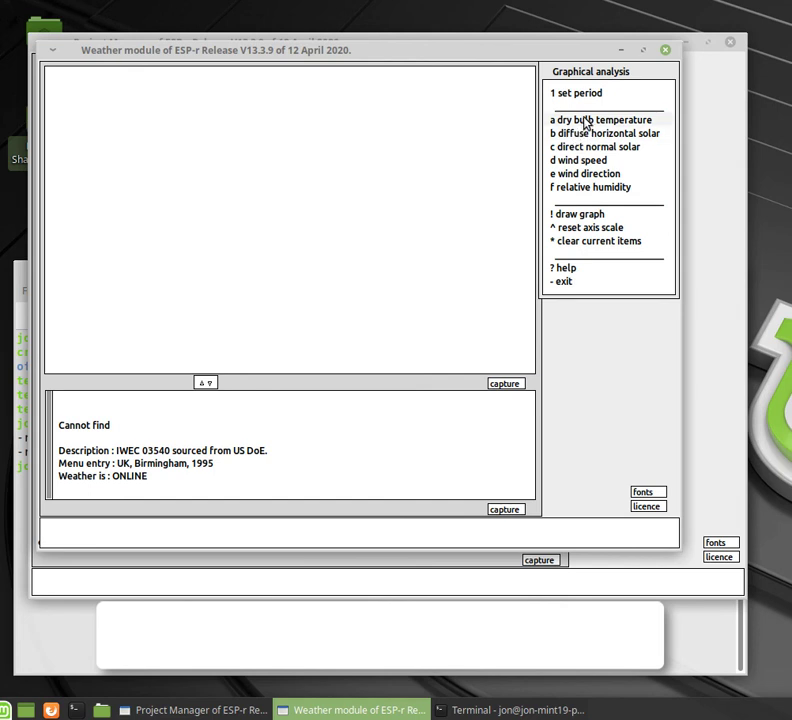
pyautogui.click(586, 121)
pyautogui.click(570, 216)
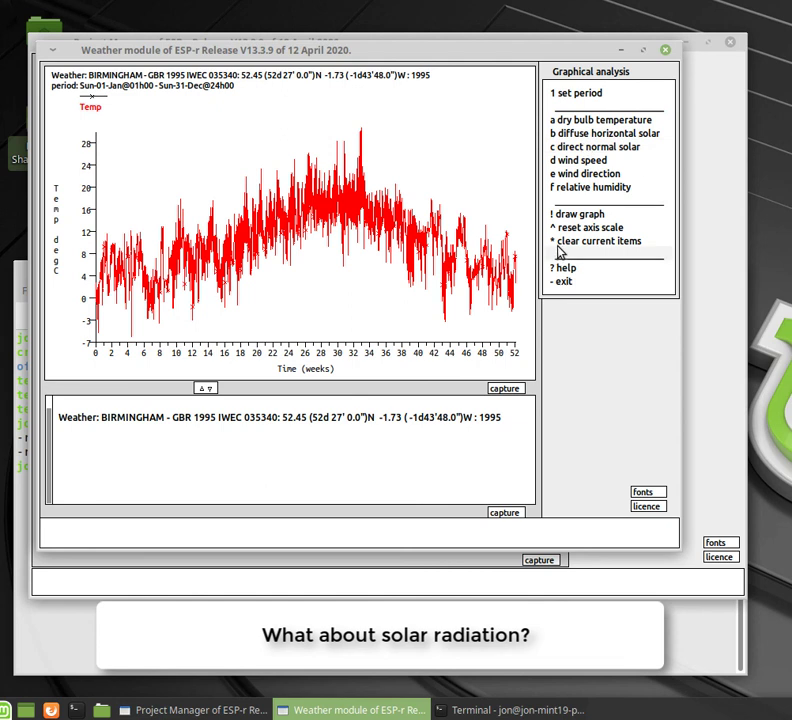
pyautogui.click(570, 214)
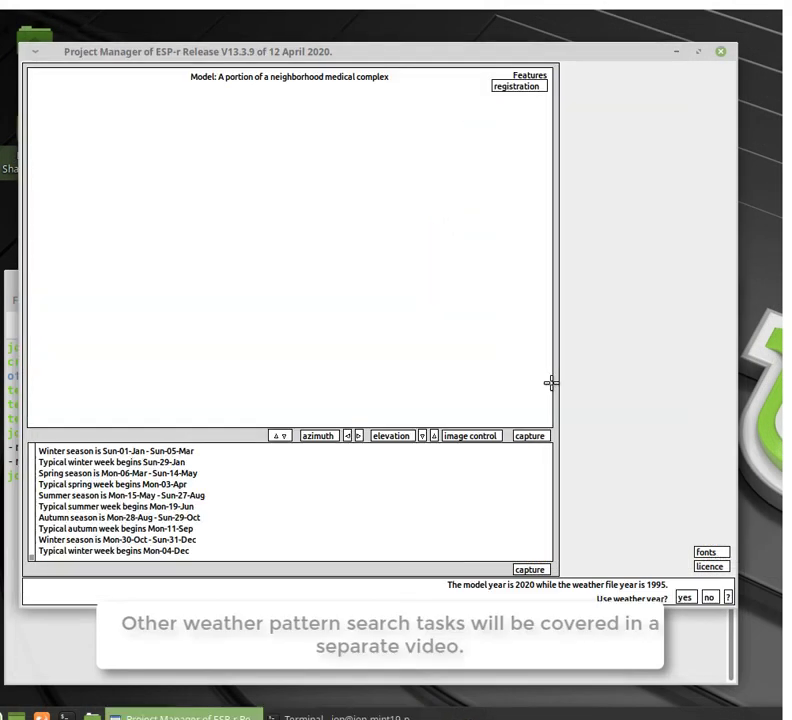
# Adopt the weather file's 1995 year, update the model to match the changed file names, and quit the Project Manager
pyautogui.click(683, 596)
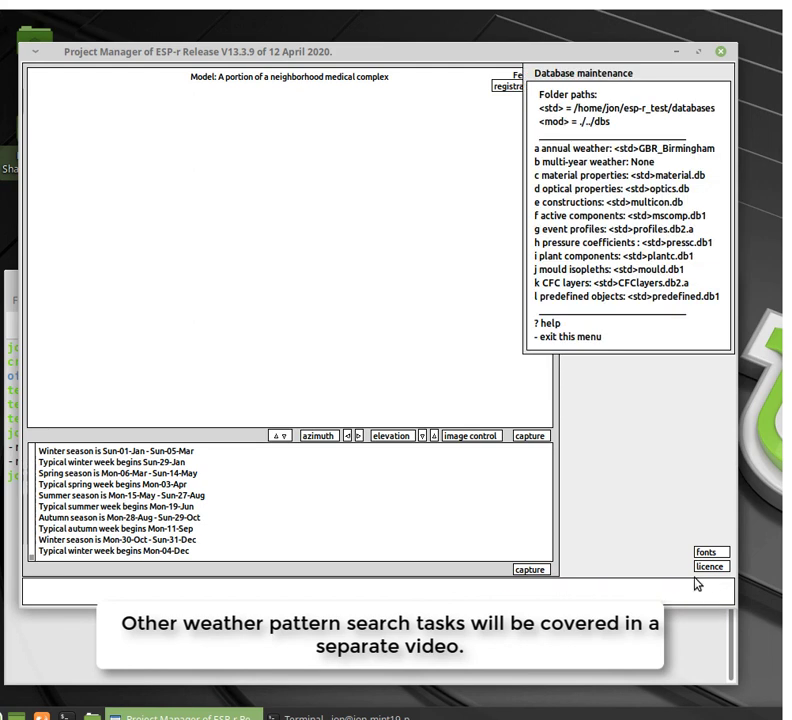
pyautogui.click(585, 337)
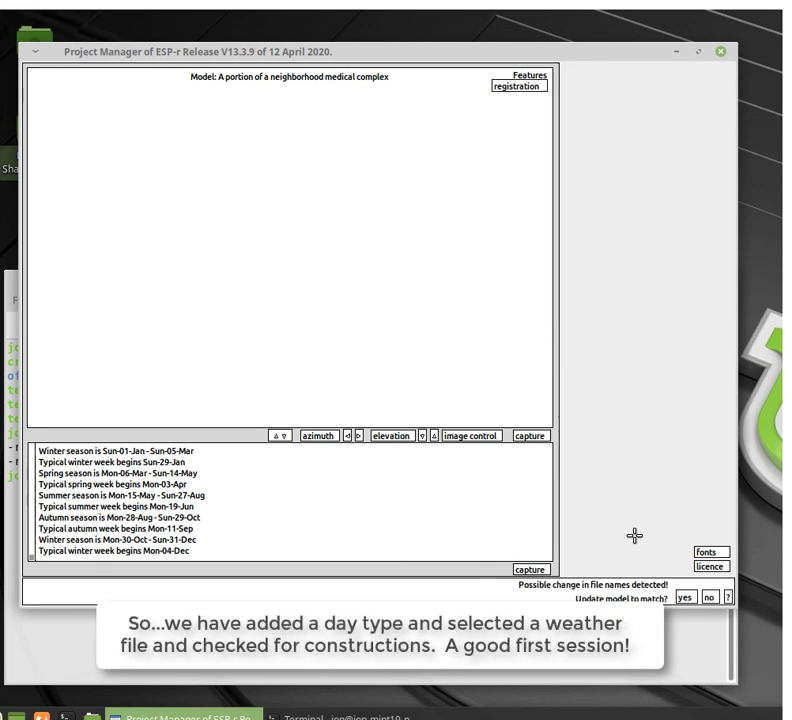
pyautogui.click(683, 596)
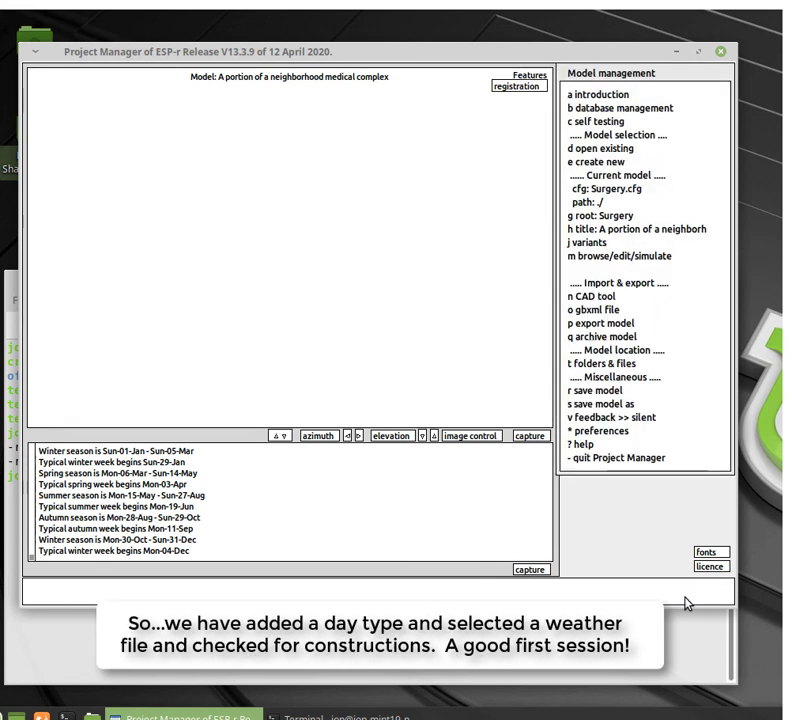
pyautogui.click(631, 459)
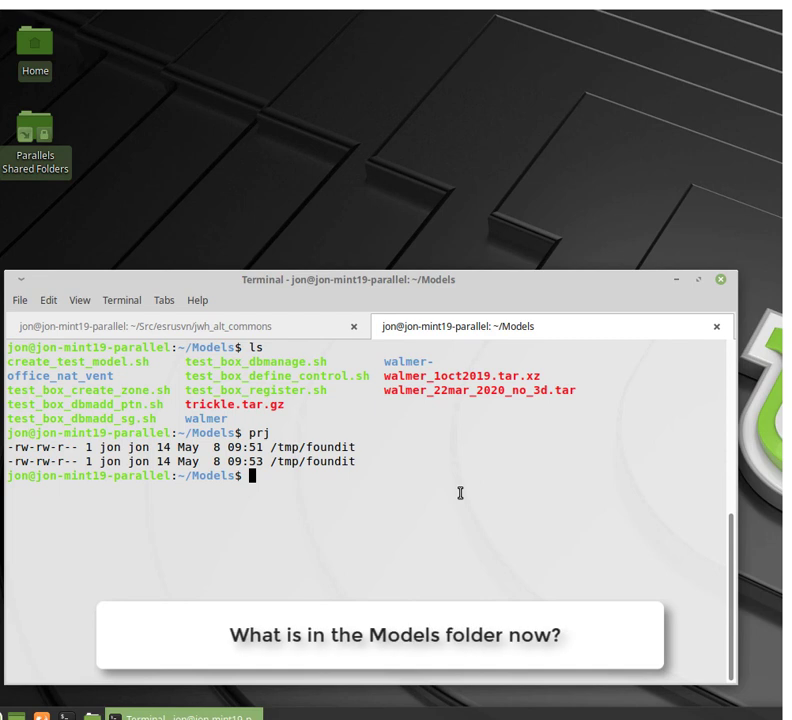
# List the contents of the Models folder and of the Surgery model's sub-folders in the terminal
pyautogui.write('ls')
pyautogui.press('Return')
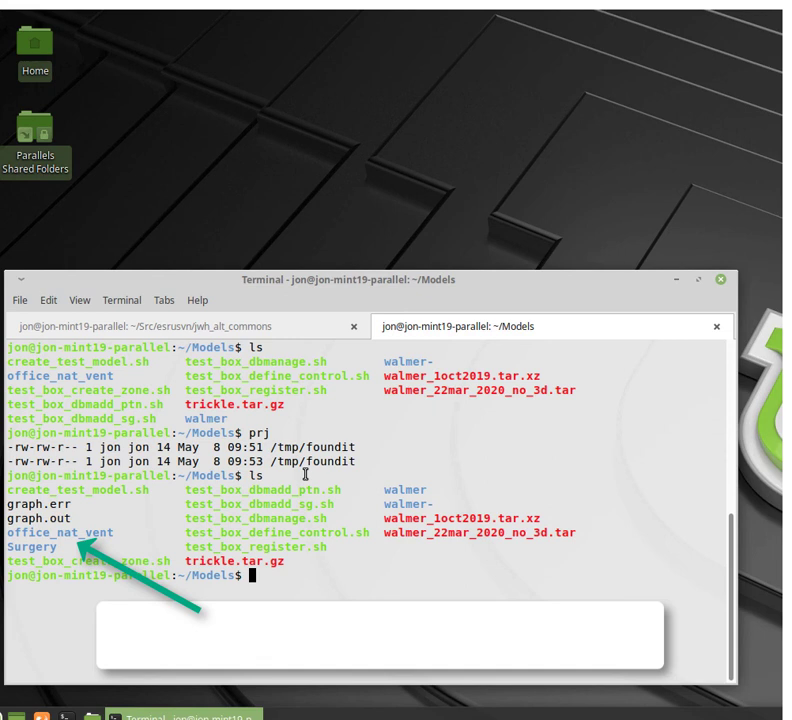
pyautogui.write('lls')
pyautogui.press('BackSpace')
pyautogui.press('BackSpace')
pyautogui.press('BackSpace')
pyautogui.write('s ')
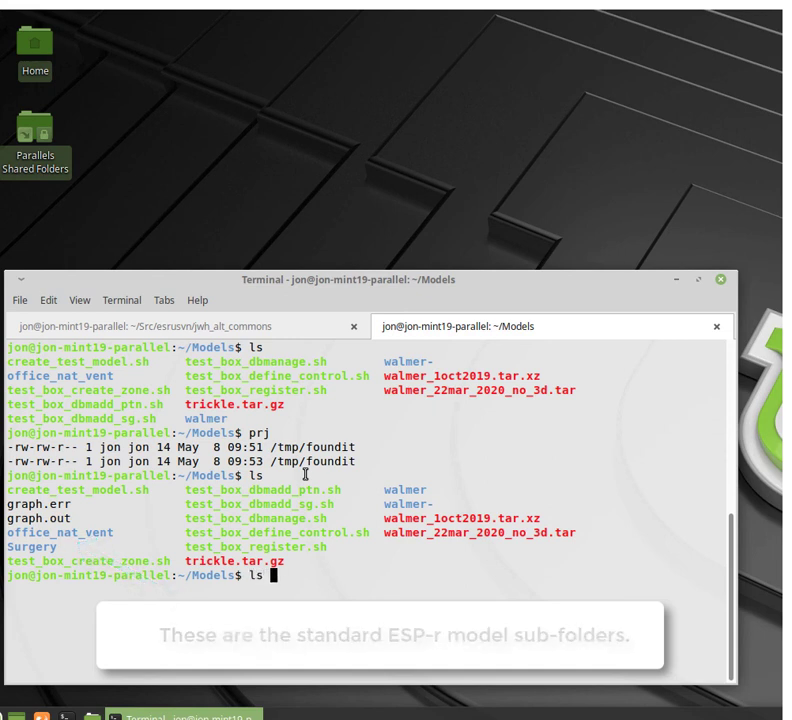
pyautogui.write('Surgery')
pyautogui.press('Return')
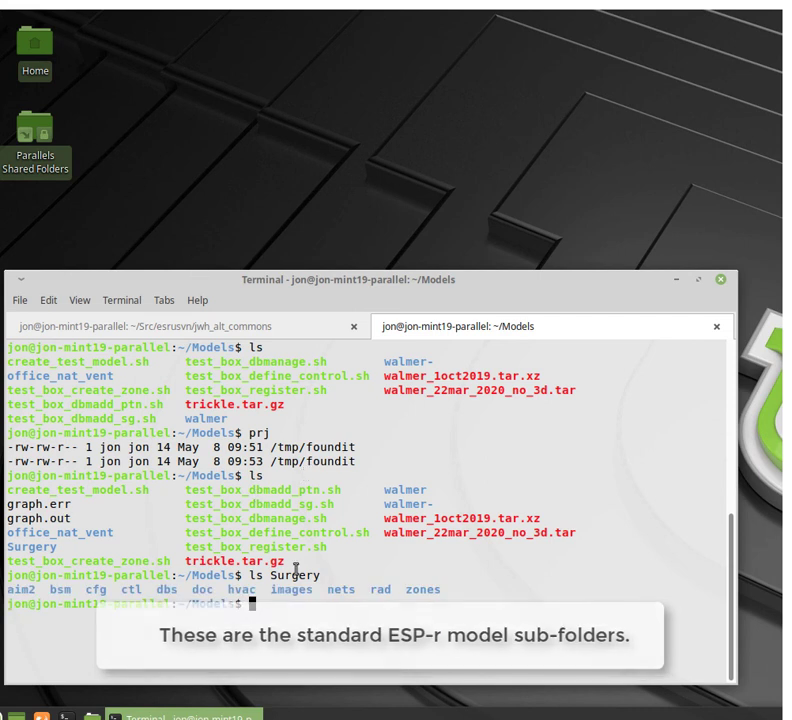
pyautogui.write('ls')
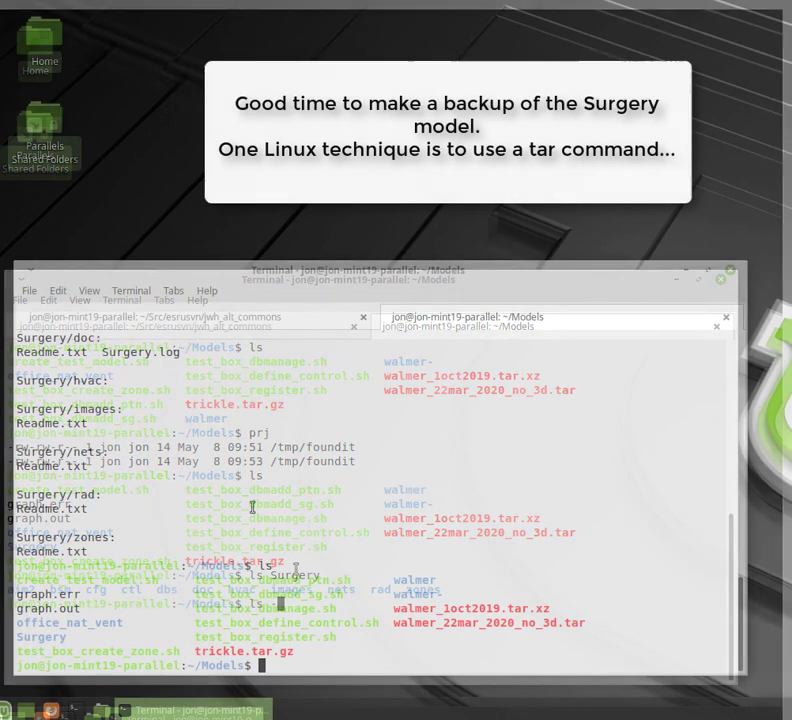
# Back up the Surgery model as an archive in the Models folder using tar cf
pyautogui.write('tar cf')
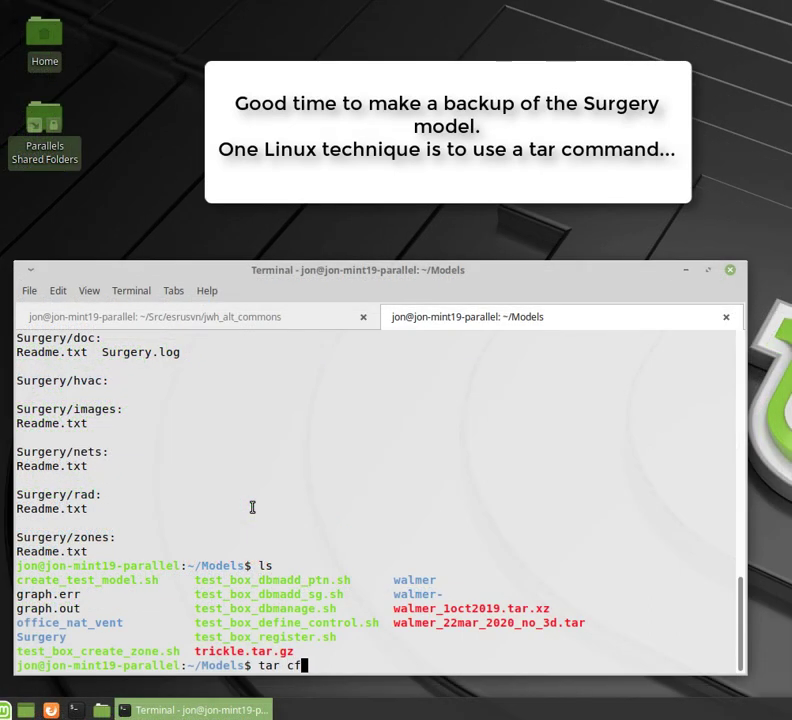
pyautogui.write(' Surgeery_')
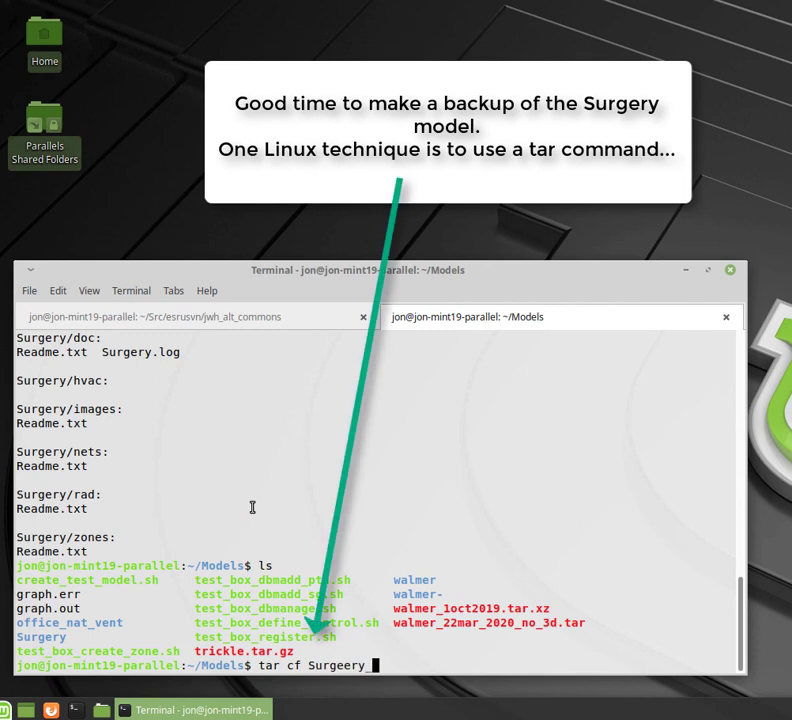